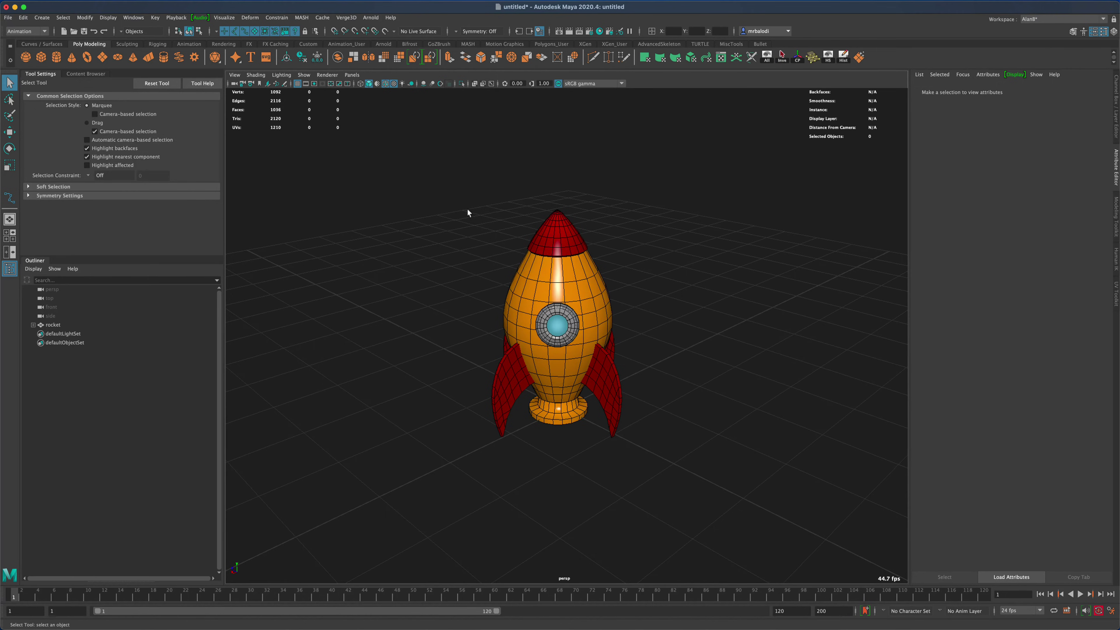
# - Rotate the rocket 90 degrees about the Z axis with relative step snapping so it lies horizontally
pyautogui.keyDown('alt'); pyautogui.moveTo(725, 340); pyautogui.dragTo(769, 348); pyautogui.keyUp('alt')
pyautogui.scroll(2, 737, 339)
pyautogui.keyDown('alt'); pyautogui.moveTo(377, 282); pyautogui.dragTo(381, 279); pyautogui.keyUp('alt')
pyautogui.scroll(-10, 719, 400)
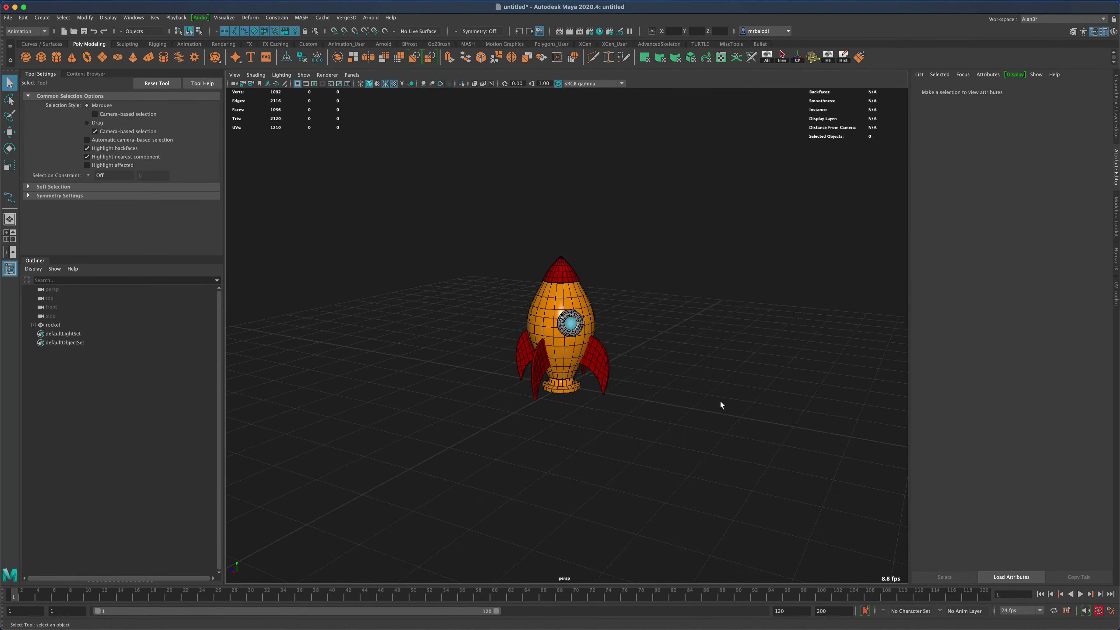
pyautogui.keyDown('alt'); pyautogui.moveTo(719, 390); pyautogui.dragTo(701, 406, button='middle'); pyautogui.keyUp('alt')
pyautogui.scroll(5, 700, 399)
pyautogui.keyDown('alt'); pyautogui.moveTo(700, 403); pyautogui.dragTo(650, 388); pyautogui.keyUp('alt')
pyautogui.click(547, 365)
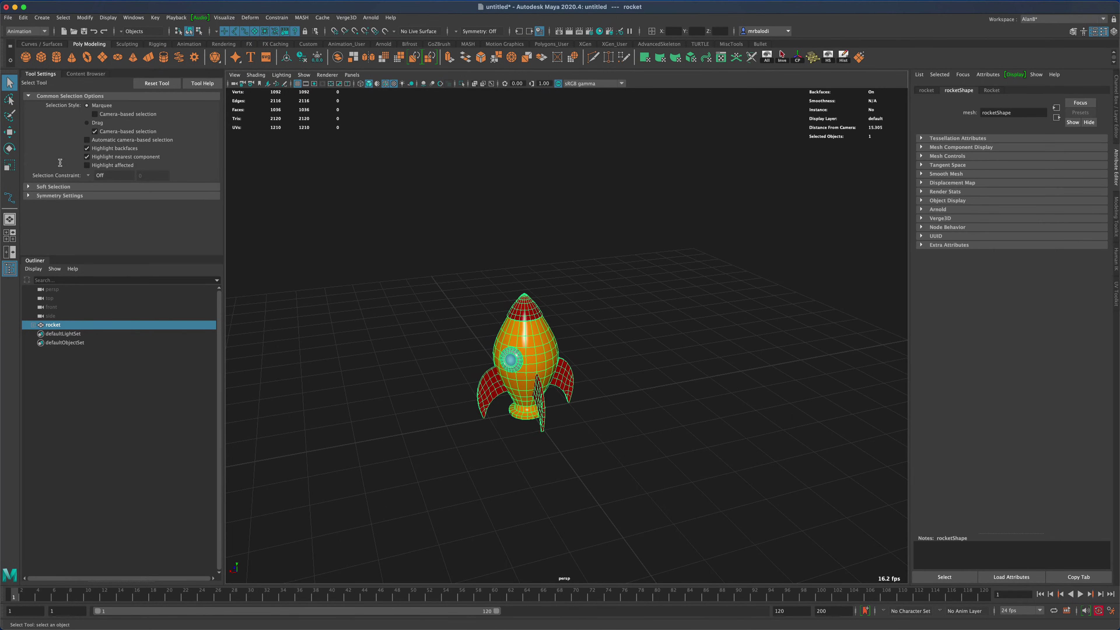
pyautogui.click(10, 148)
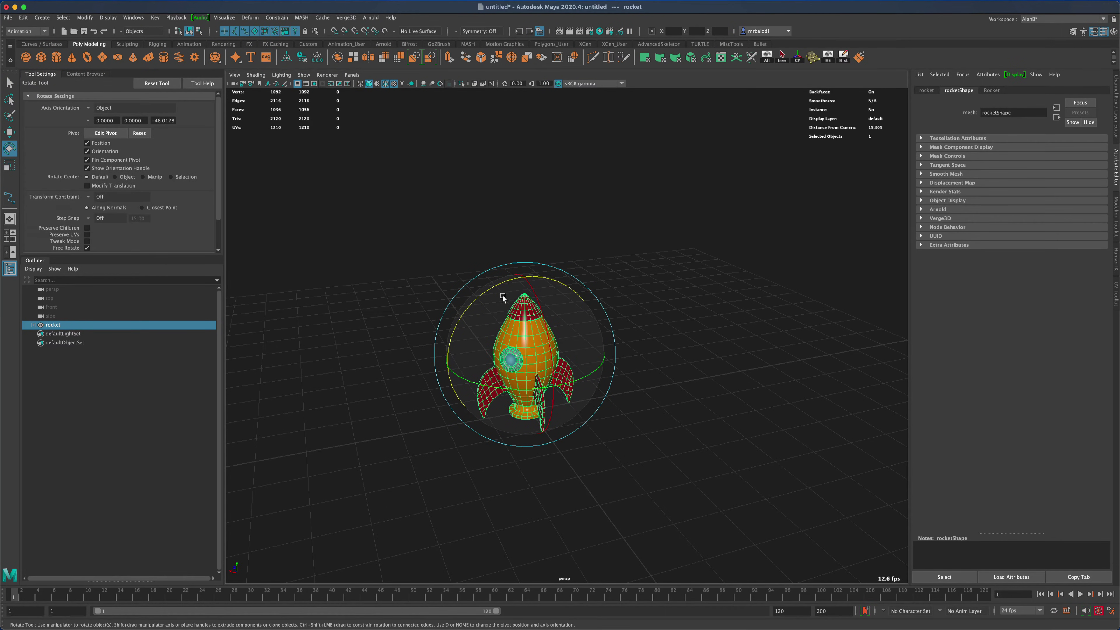
pyautogui.press('j')
pyautogui.moveTo(468, 311); pyautogui.dragTo(518, 297)
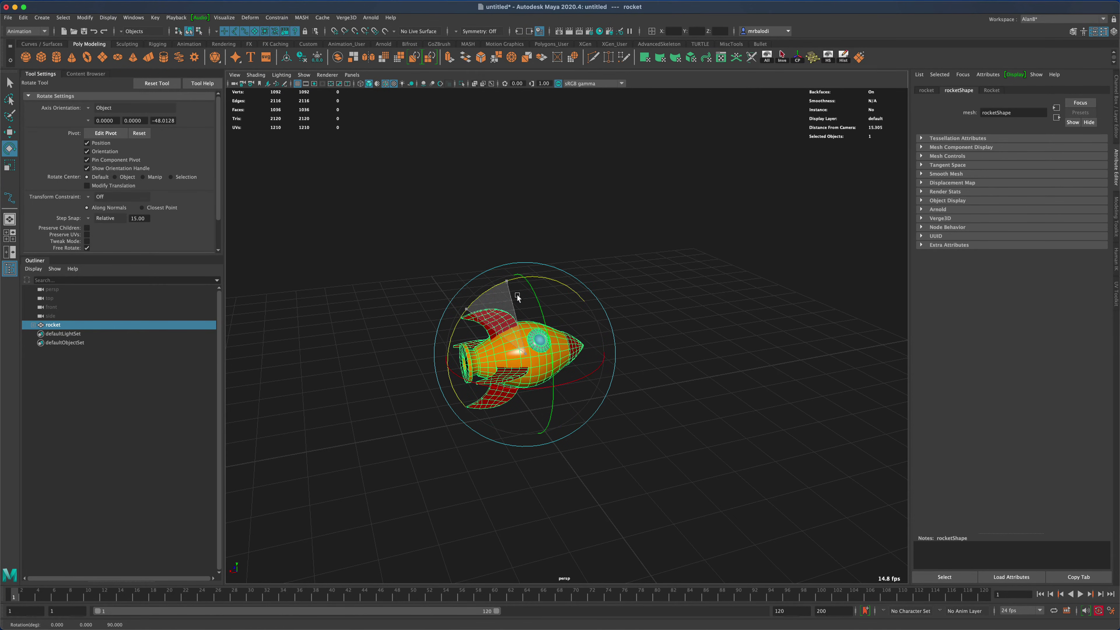
# - Move the rocket along the grid's centre line to the edge of the grid, snapping it to the grid, and deselect it
pyautogui.scroll(-5, 707, 408)
pyautogui.keyDown('alt'); pyautogui.moveTo(706, 395); pyautogui.dragTo(684, 424); pyautogui.keyUp('alt')
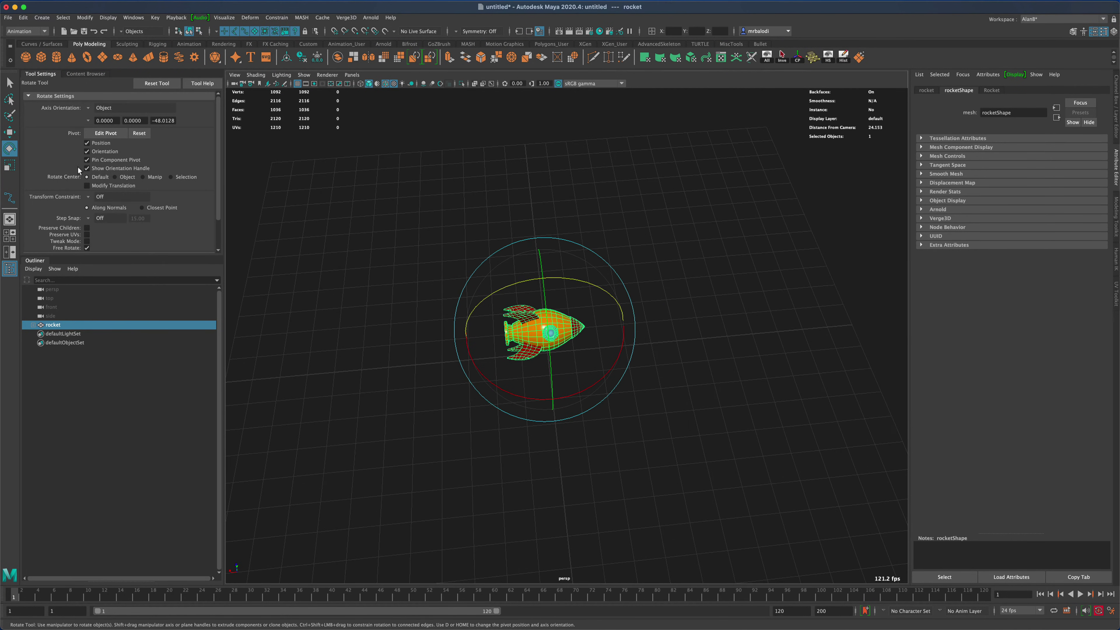
pyautogui.press('w')
pyautogui.moveTo(532, 327); pyautogui.dragTo(538, 381)
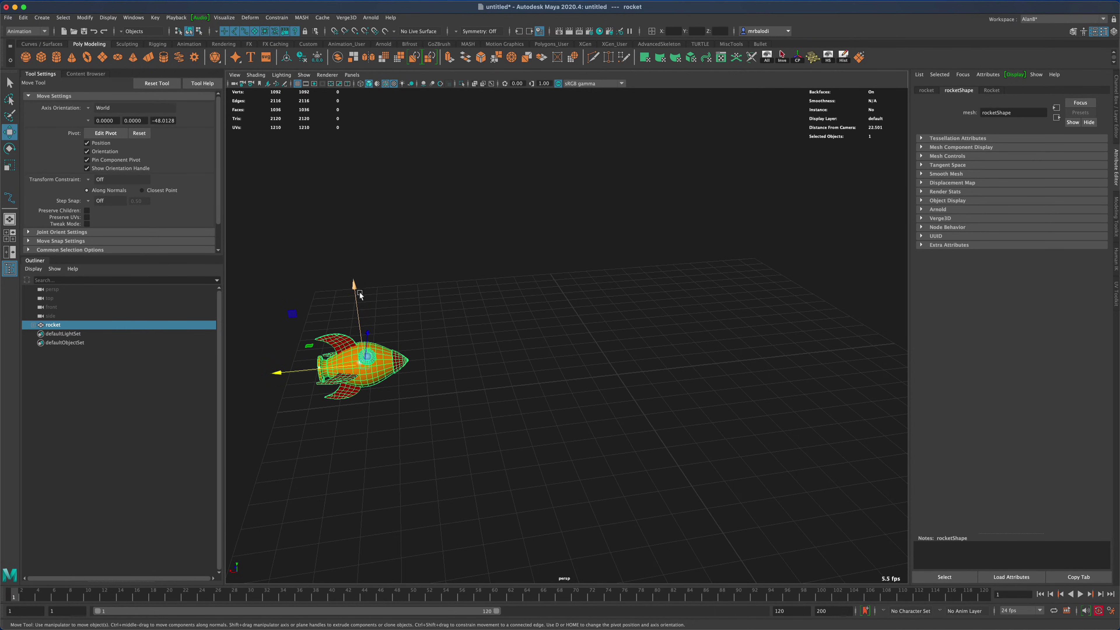
pyautogui.press('x')
pyautogui.moveTo(366, 358); pyautogui.dragTo(360, 399)
pyautogui.keyDown('alt'); pyautogui.moveTo(433, 408); pyautogui.dragTo(373, 332); pyautogui.keyUp('alt')
pyautogui.click(473, 411)
pyautogui.moveTo(558, 376)
pyautogui.keyDown('alt'); pyautogui.mouseDown()
pyautogui.moveTo(599, 348)
pyautogui.moveTo(650, 335)
pyautogui.moveTo(554, 360)
pyautogui.moveTo(562, 370)
pyautogui.mouseUp(); pyautogui.keyUp('alt')
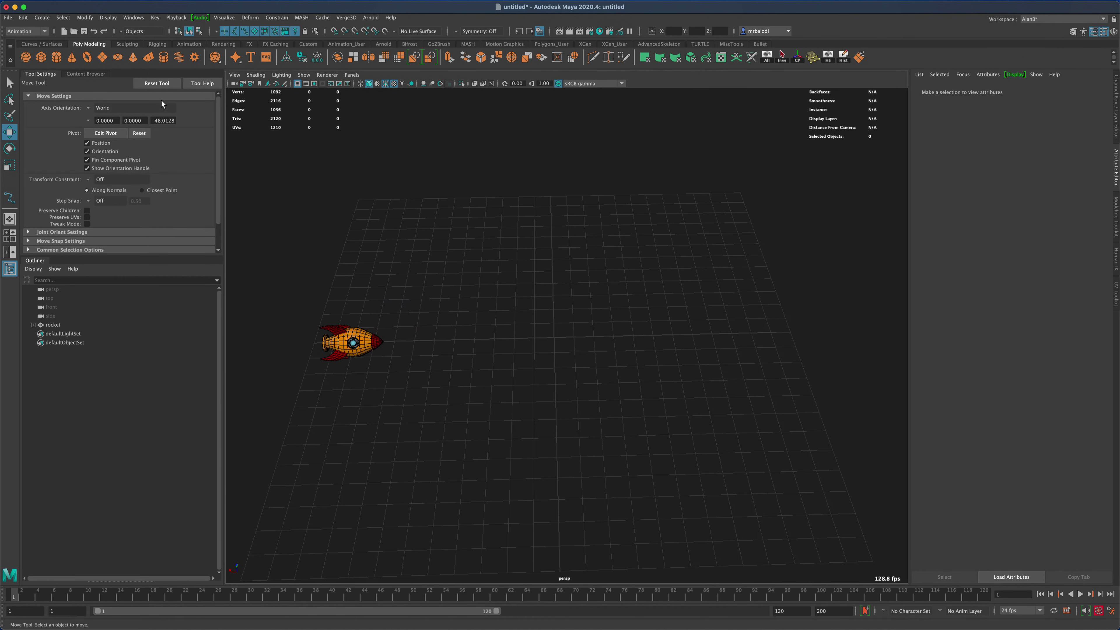
# - Draw a 3 Cubic EP curve across the grid, starting at the rocket's nose and spiralling inward to end near the grid's centre
pyautogui.click(42, 45)
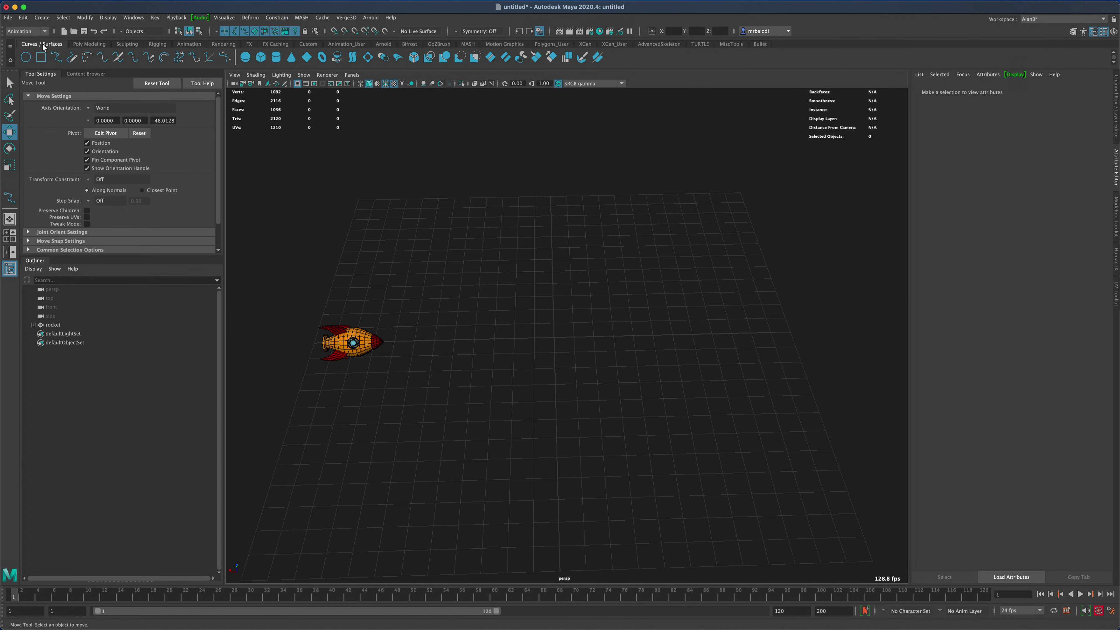
pyautogui.click(56, 58)
pyautogui.keyDown('alt'); pyautogui.moveTo(425, 253); pyautogui.dragTo(428, 325); pyautogui.keyUp('alt')
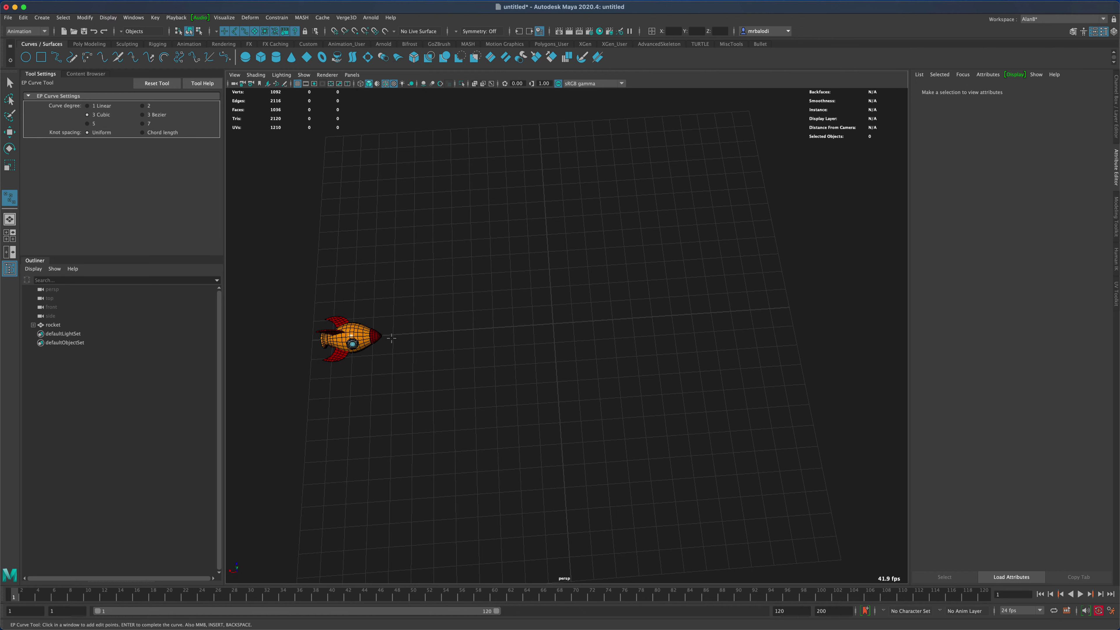
pyautogui.click(392, 334)
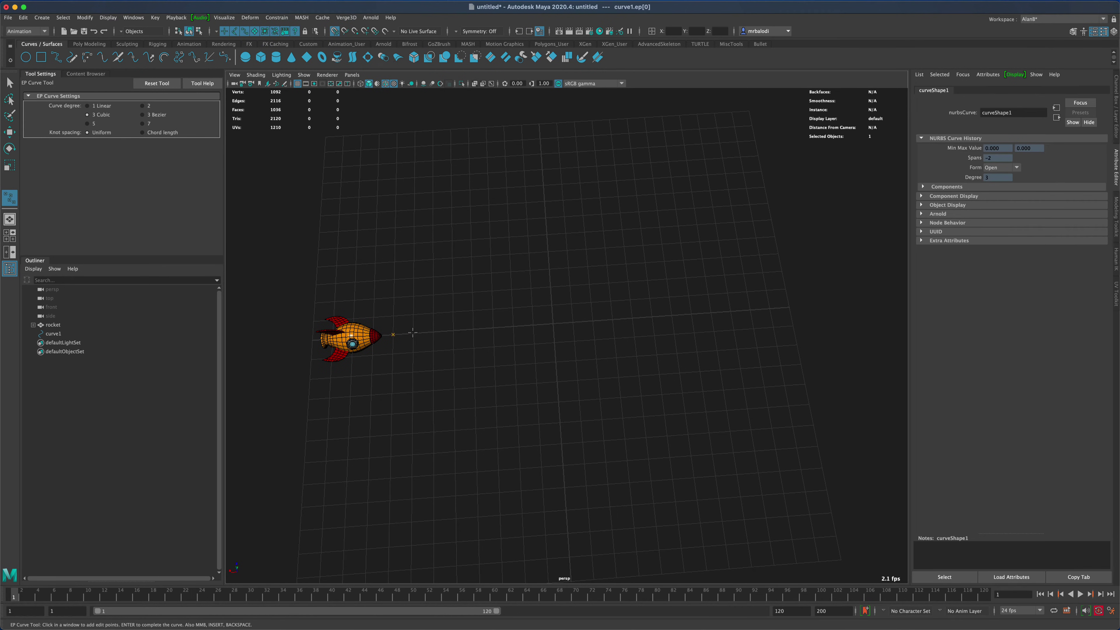
pyautogui.click(434, 331)
pyautogui.click(459, 313)
pyautogui.click(479, 280)
pyautogui.click(585, 205)
pyautogui.click(665, 207)
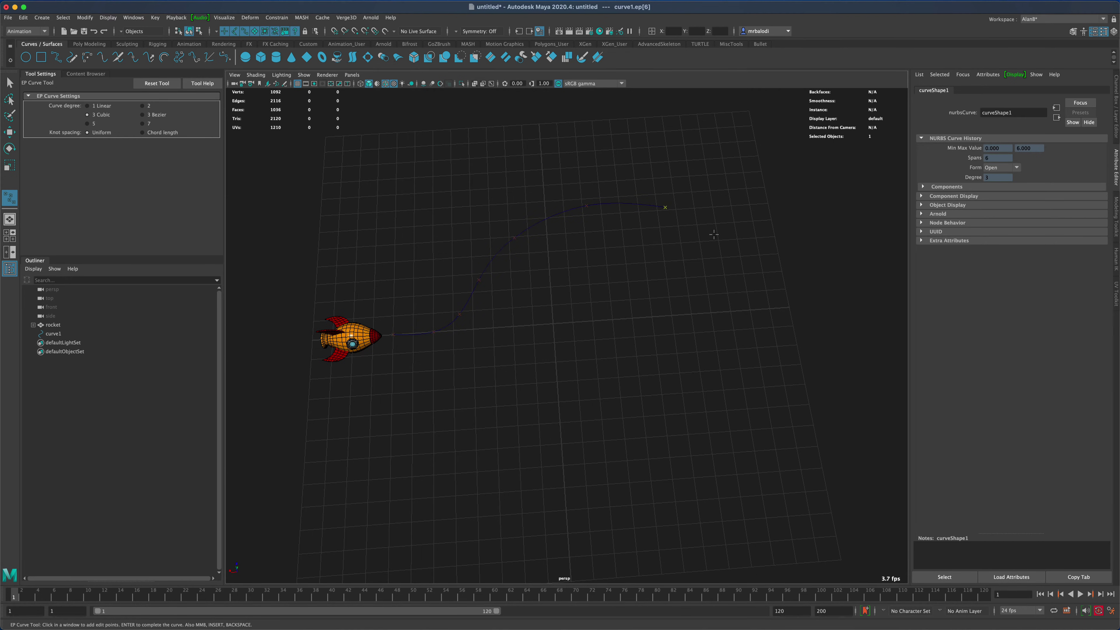
pyautogui.click(730, 252)
pyautogui.click(763, 317)
pyautogui.click(743, 483)
pyautogui.click(665, 519)
pyautogui.click(562, 536)
pyautogui.click(444, 384)
pyautogui.click(612, 273)
pyautogui.click(685, 293)
pyautogui.click(706, 375)
pyautogui.click(685, 462)
pyautogui.click(571, 476)
pyautogui.click(528, 434)
pyautogui.click(595, 351)
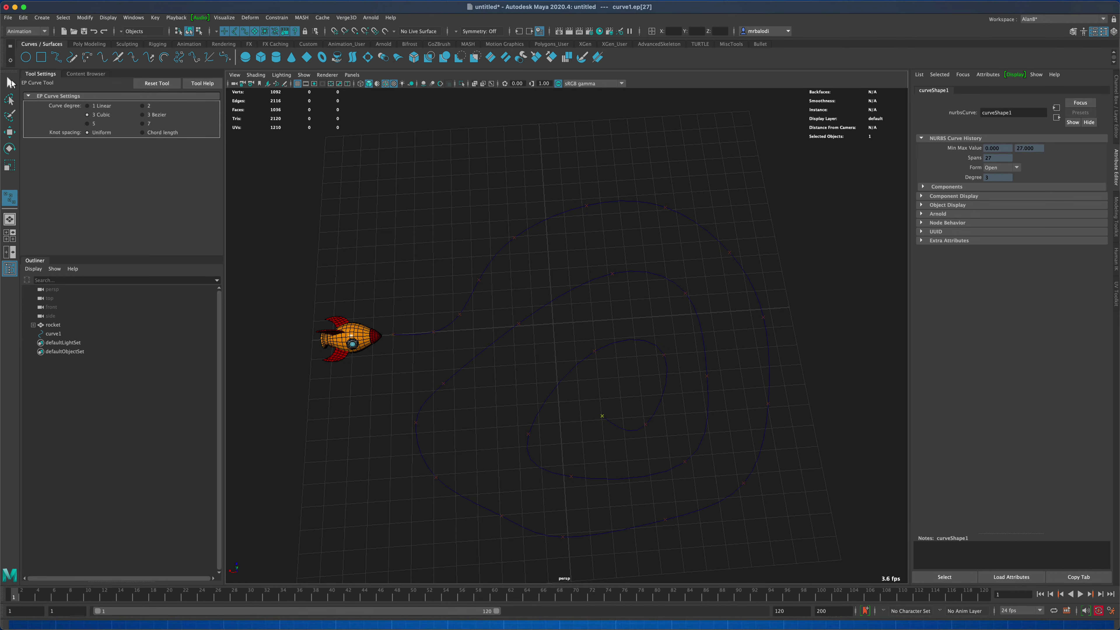
pyautogui.click(10, 83)
# - Select the rocket and then the curve, open the Attach to Motion Path options and reset them to their defaults
pyautogui.keyDown('alt'); pyautogui.moveTo(371, 190); pyautogui.dragTo(386, 166); pyautogui.keyUp('alt')
pyautogui.keyDown('alt'); pyautogui.moveTo(399, 292); pyautogui.dragTo(399, 278, button='middle'); pyautogui.keyUp('alt')
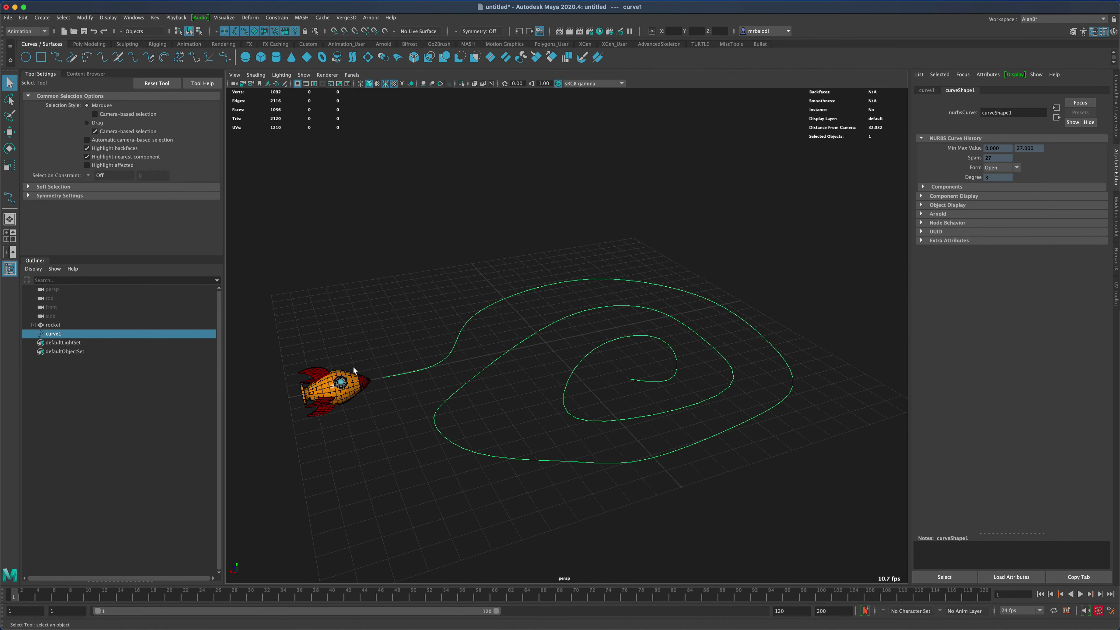
pyautogui.click(356, 385)
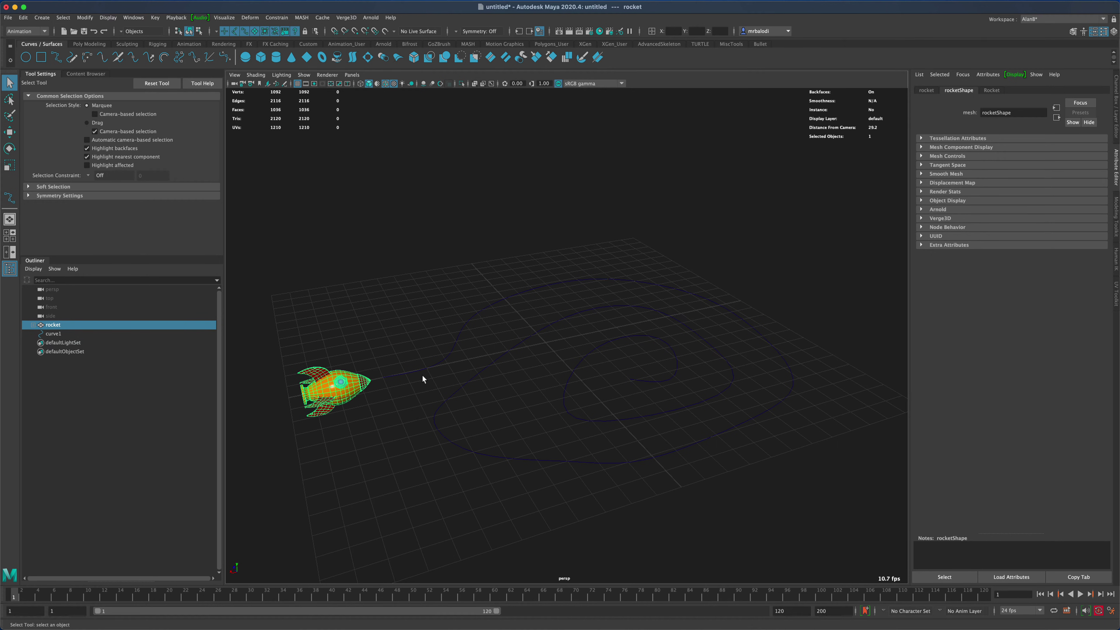
pyautogui.keyDown('shift'); pyautogui.click(426, 366); pyautogui.keyUp('shift')
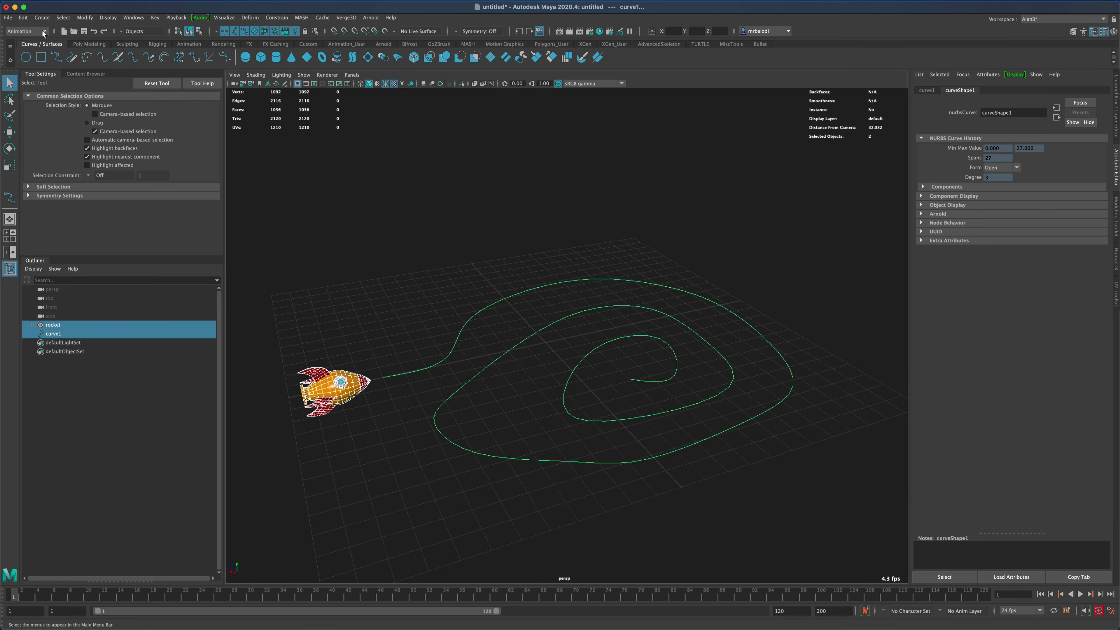
pyautogui.click(275, 18)
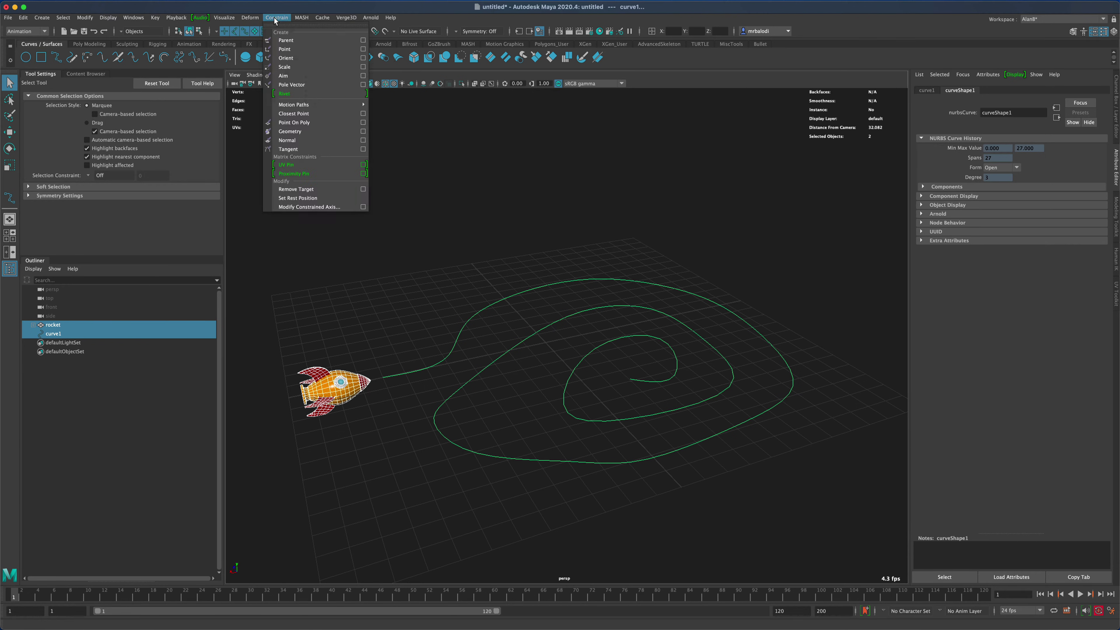
pyautogui.moveTo(313, 106)
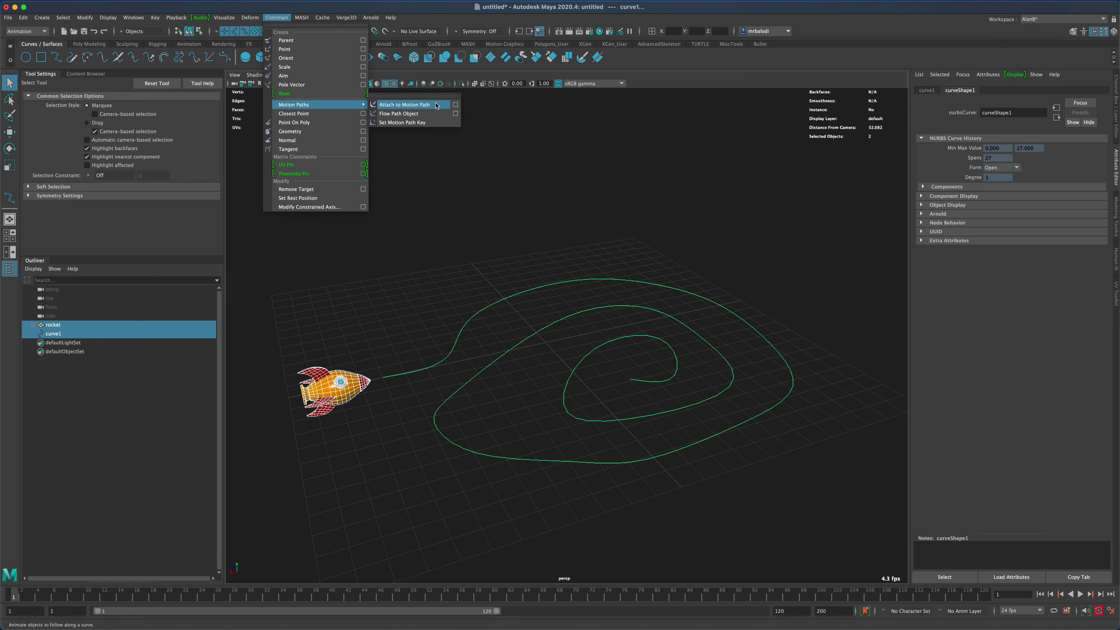
pyautogui.click(455, 105)
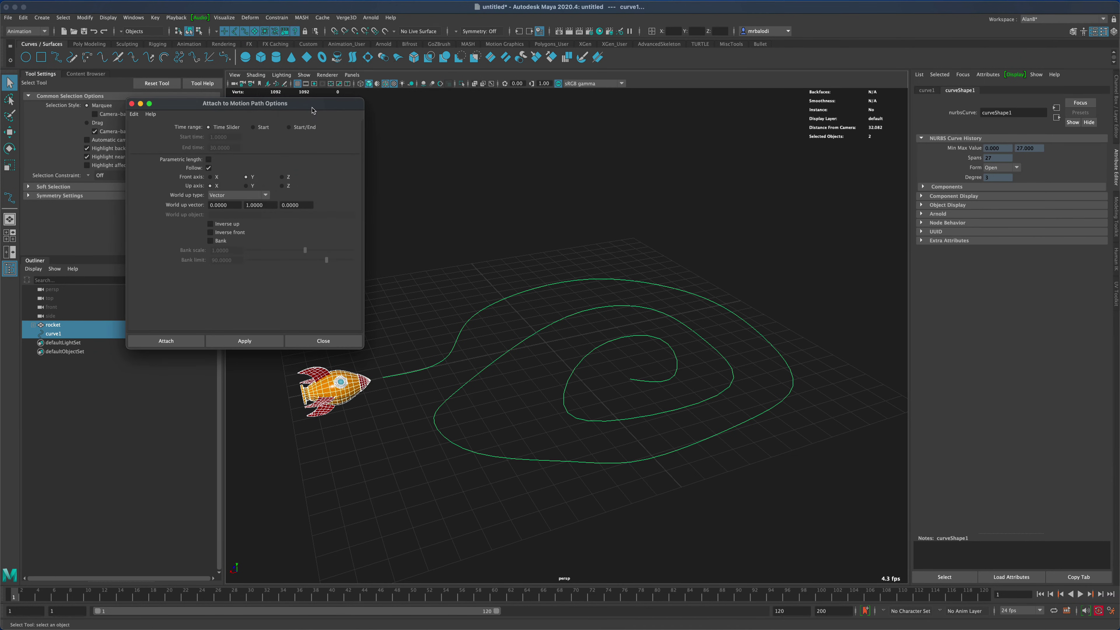
pyautogui.moveTo(312, 110); pyautogui.dragTo(416, 67)
pyautogui.click(238, 71)
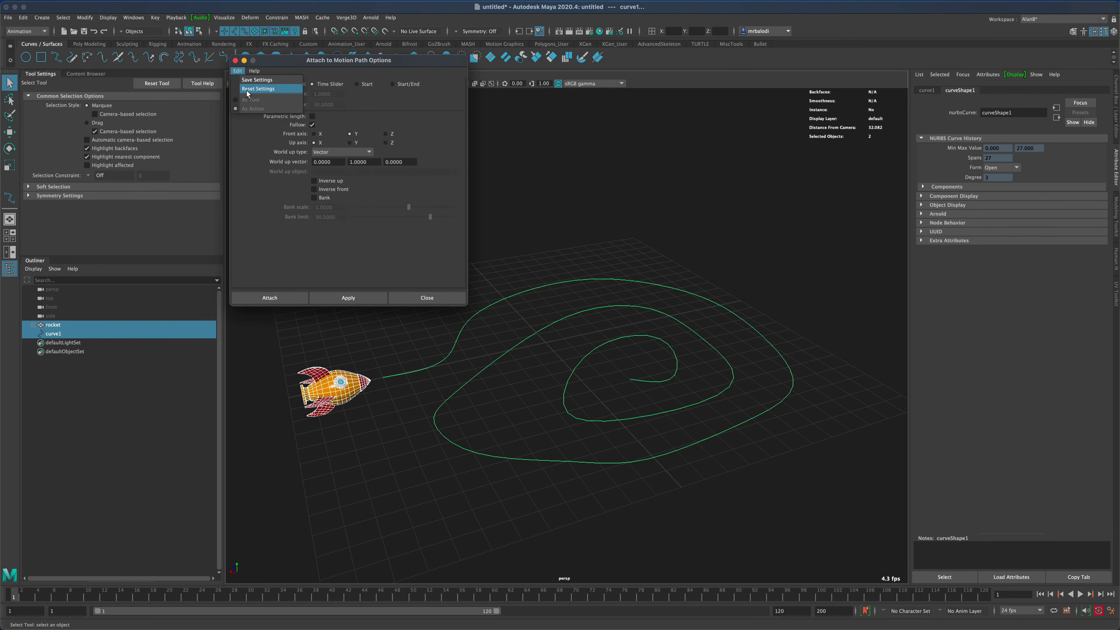
pyautogui.click(258, 89)
pyautogui.moveTo(283, 65); pyautogui.dragTo(266, 59)
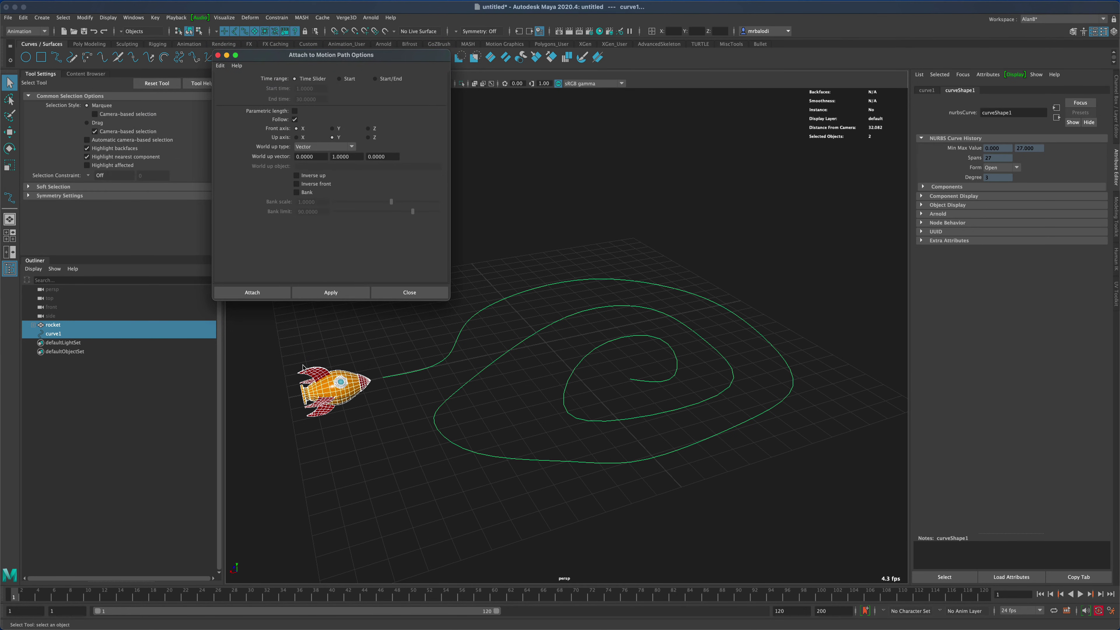
# - Attach the rocket to the curve as a motion path over the time slider range, with Follow on, front axis Y and up axis X
pyautogui.keyDown('alt'); pyautogui.moveTo(395, 403); pyautogui.dragTo(418, 411, button='middle'); pyautogui.keyUp('alt')
pyautogui.scroll(6, 370, 420)
pyautogui.scroll(-4, 388, 423)
pyautogui.keyDown('alt'); pyautogui.moveTo(451, 406); pyautogui.dragTo(441, 390); pyautogui.keyUp('alt')
pyautogui.scroll(-3, 449, 408)
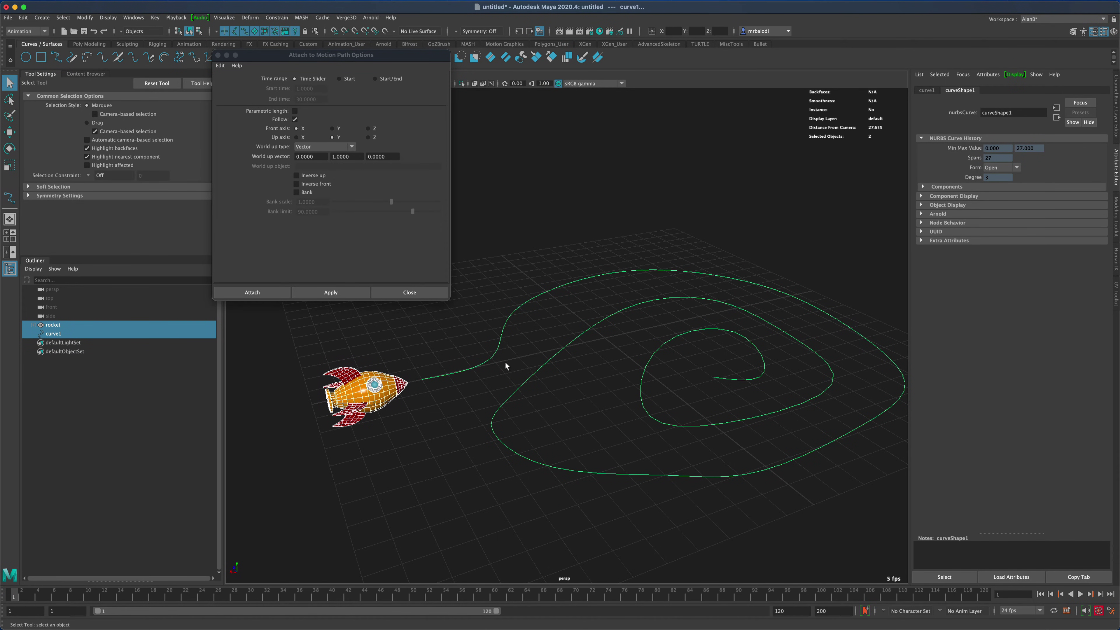
pyautogui.keyDown('alt'); pyautogui.moveTo(453, 360); pyautogui.dragTo(446, 358); pyautogui.keyUp('alt')
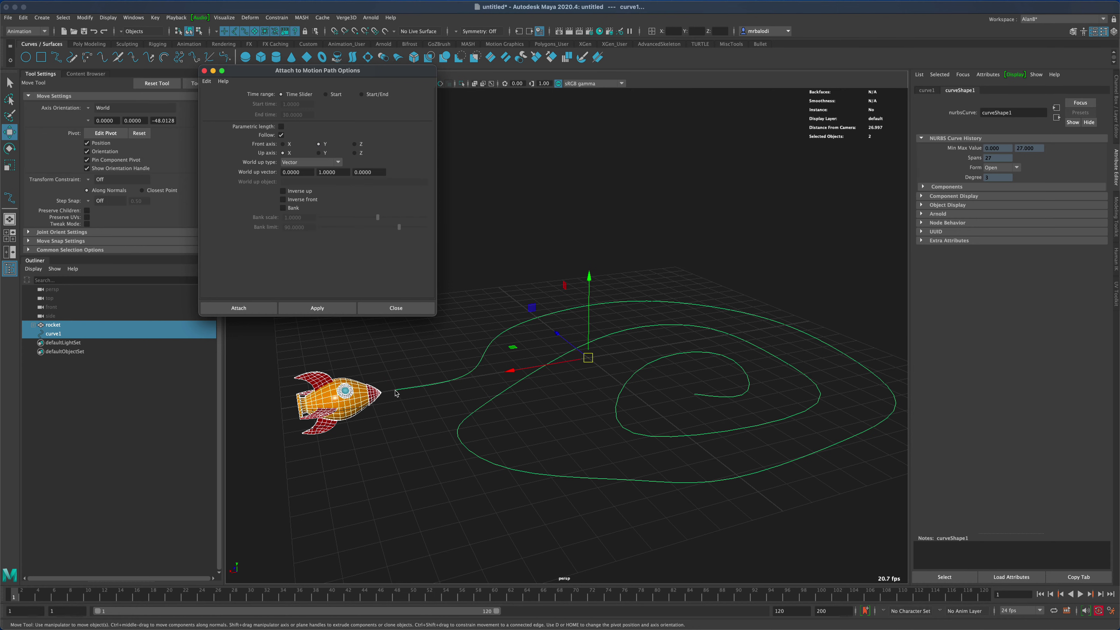
pyautogui.moveTo(361, 77); pyautogui.dragTo(346, 53)
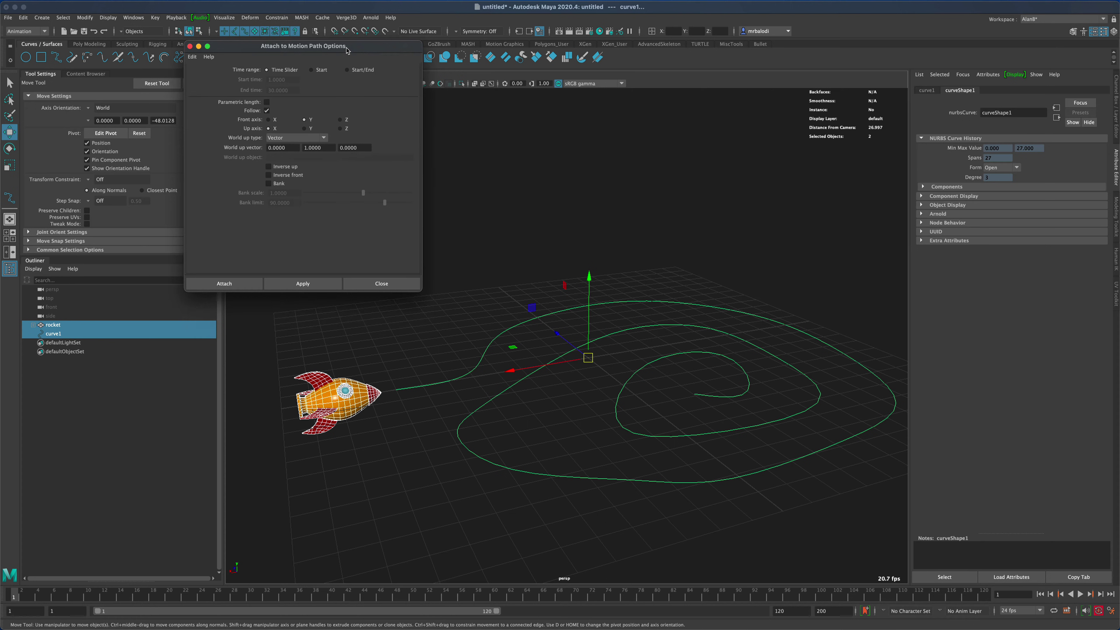
pyautogui.click(248, 287)
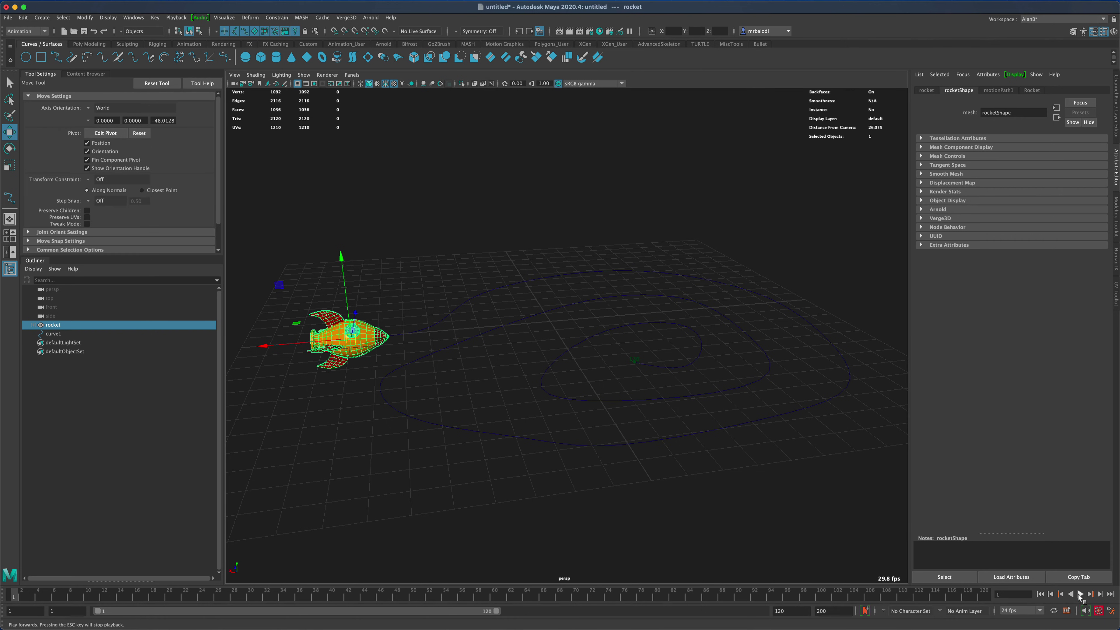
# - Reopen the Attach to Motion Path options, review the time range and axis settings, and close them
pyautogui.click(276, 17)
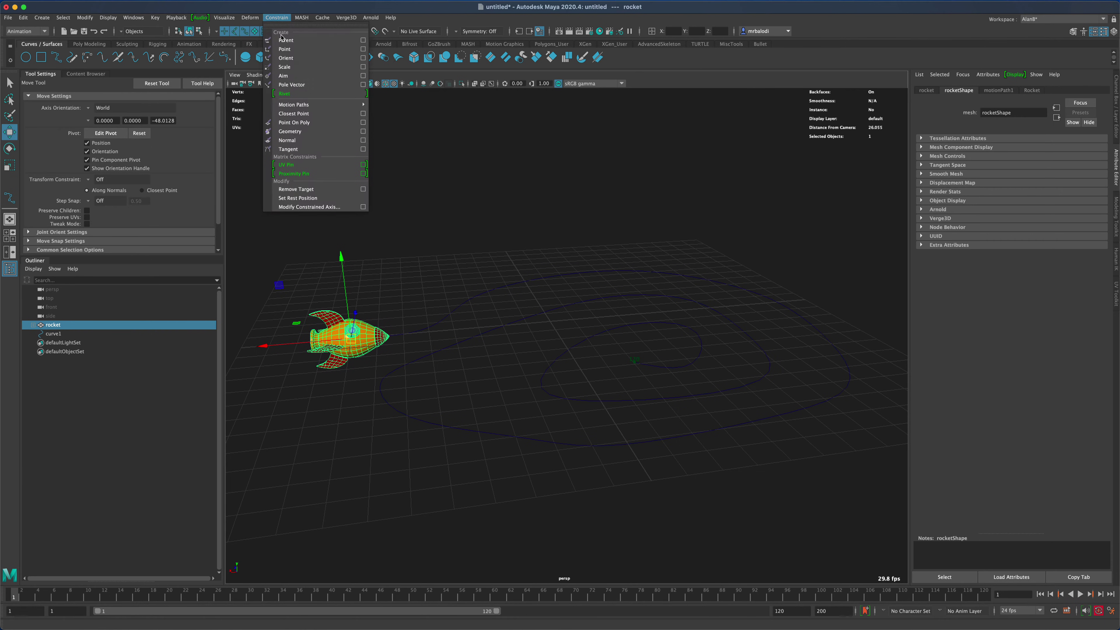
pyautogui.moveTo(337, 108)
pyautogui.click(457, 107)
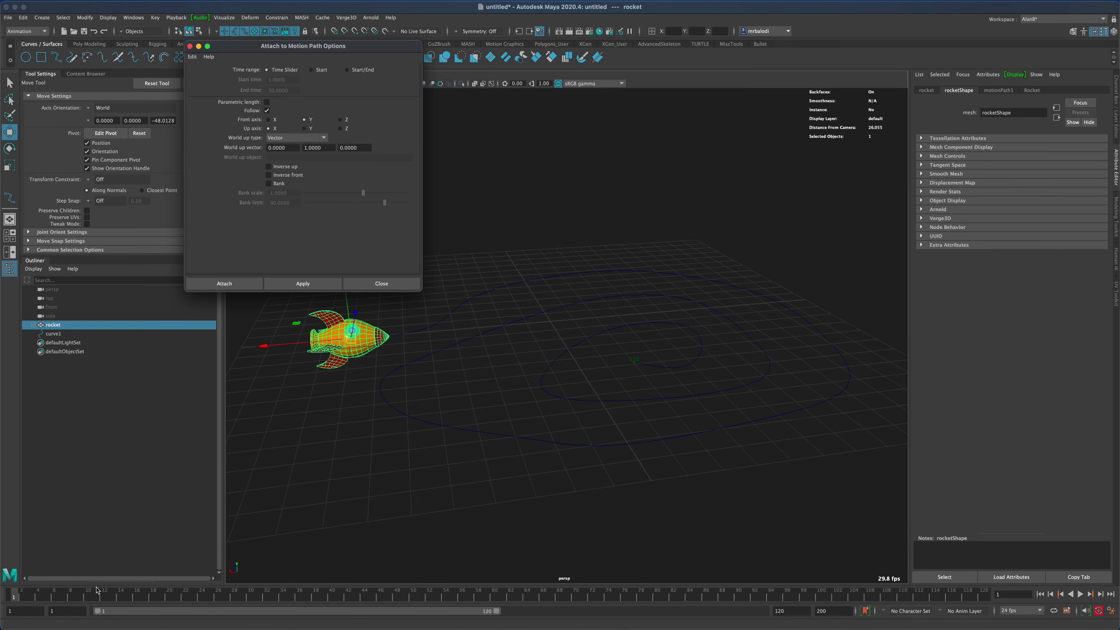
pyautogui.click(398, 288)
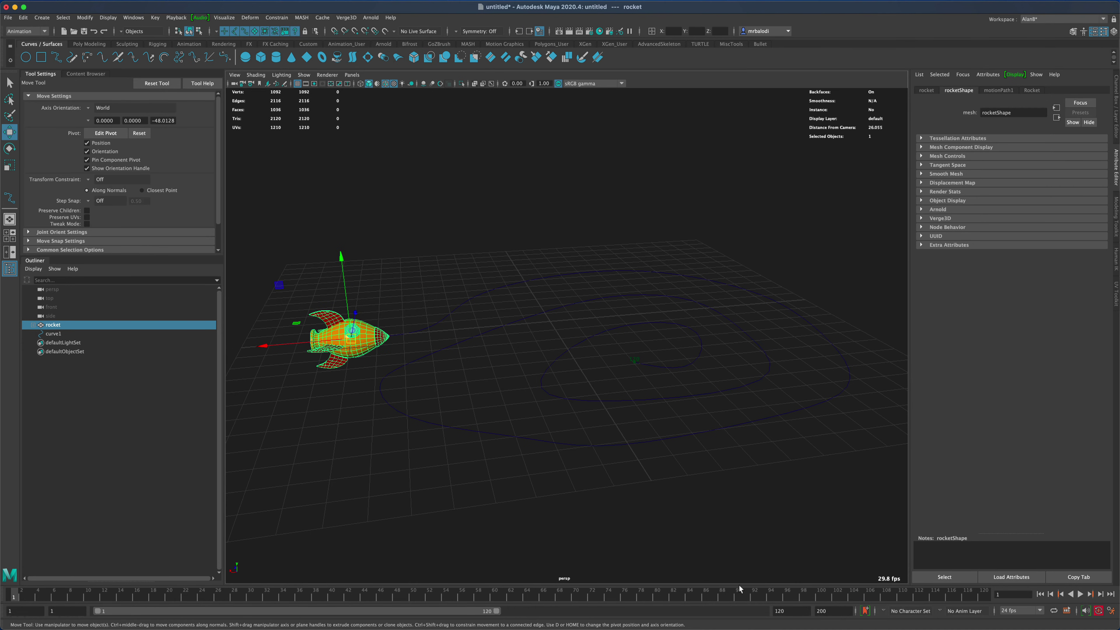
# - Play the animation to check the rocket's flight along the path, then stop it and return to frame 1
pyautogui.click(1080, 594)
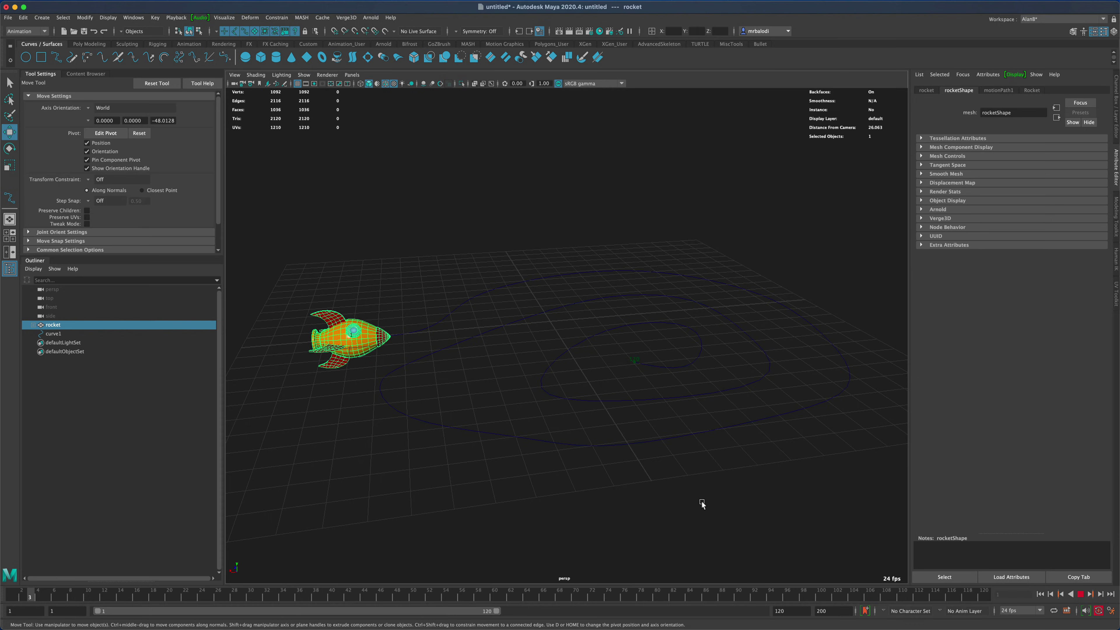
pyautogui.keyDown('alt'); pyautogui.moveTo(720, 503); pyautogui.dragTo(749, 510); pyautogui.keyUp('alt')
pyautogui.keyDown('alt'); pyautogui.moveTo(698, 478); pyautogui.dragTo(704, 470); pyautogui.keyUp('alt')
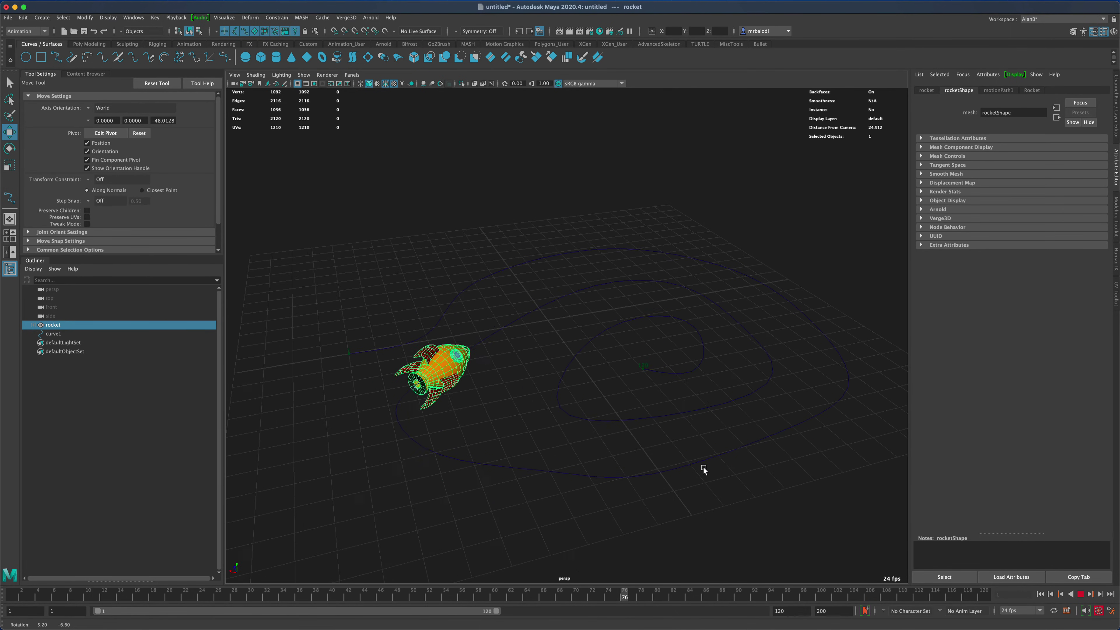
pyautogui.click(1081, 595)
pyautogui.keyDown('alt'); pyautogui.moveTo(733, 458); pyautogui.dragTo(681, 451, button='middle'); pyautogui.keyUp('alt')
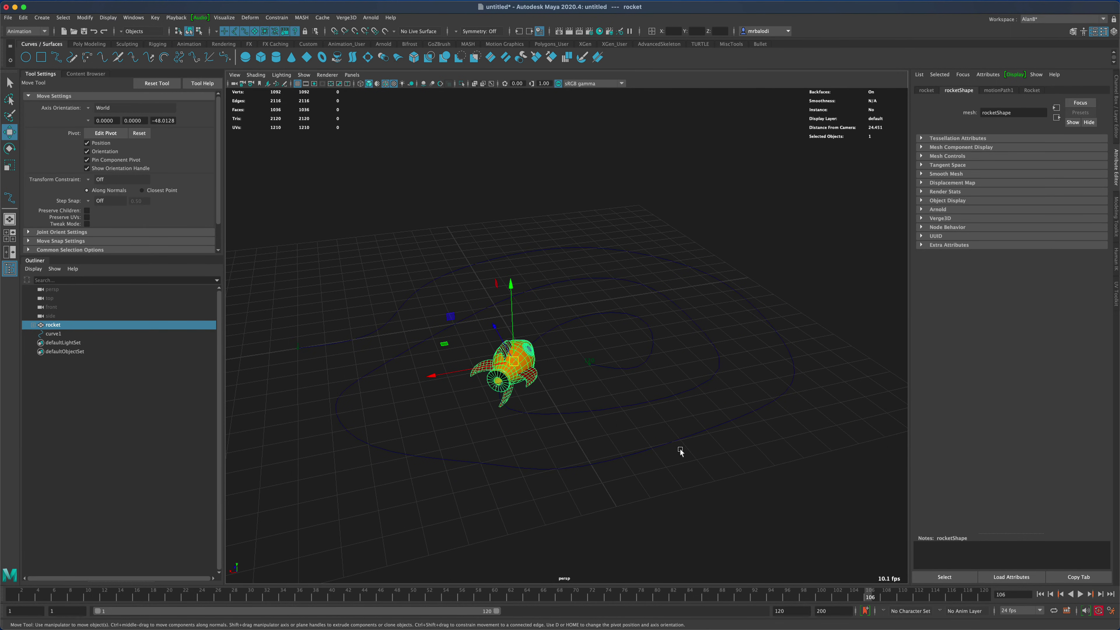
pyautogui.click(1040, 594)
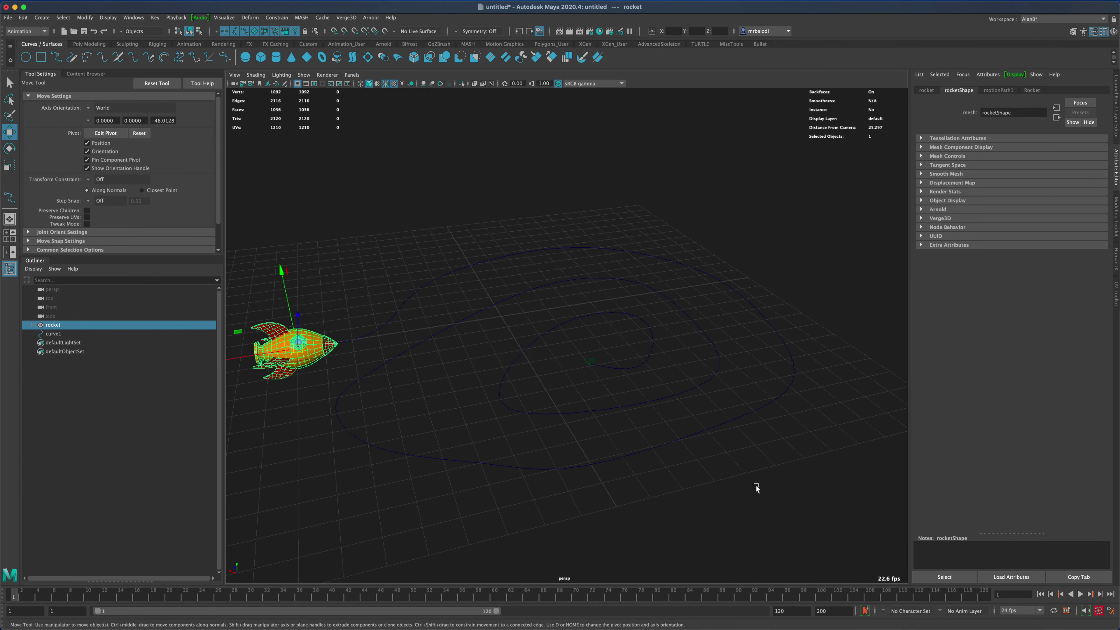
# - Raise two neighbouring control vertices on the far side of the path's outer loop to form a tall hill
pyautogui.click(546, 283)
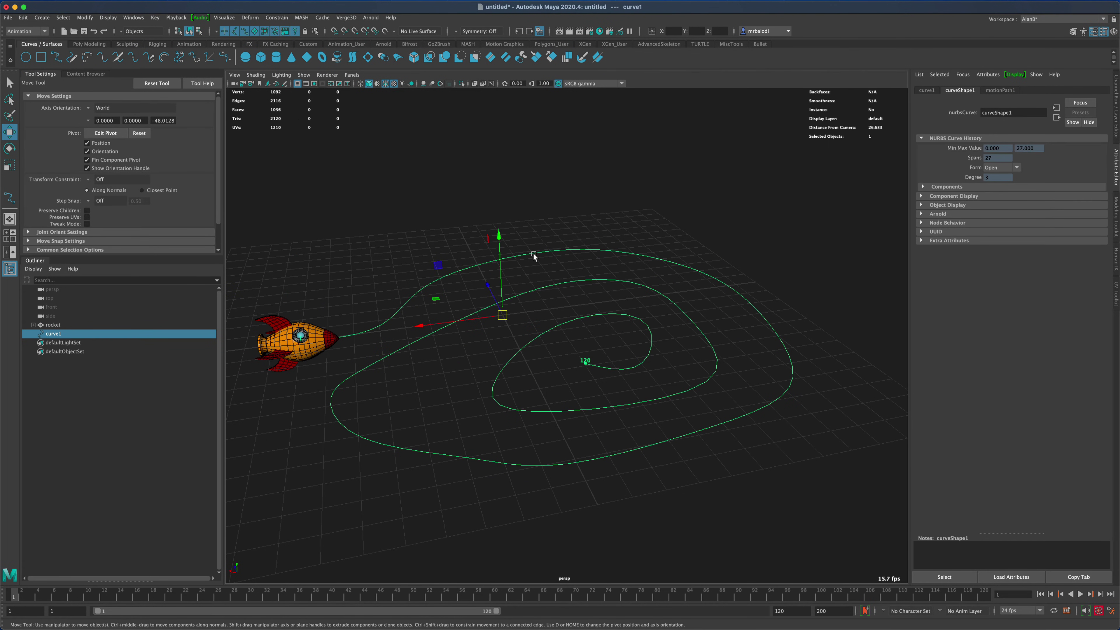
pyautogui.moveTo(533, 255); pyautogui.dragTo(478, 257, button='right')
pyautogui.moveTo(494, 225); pyautogui.dragTo(512, 158)
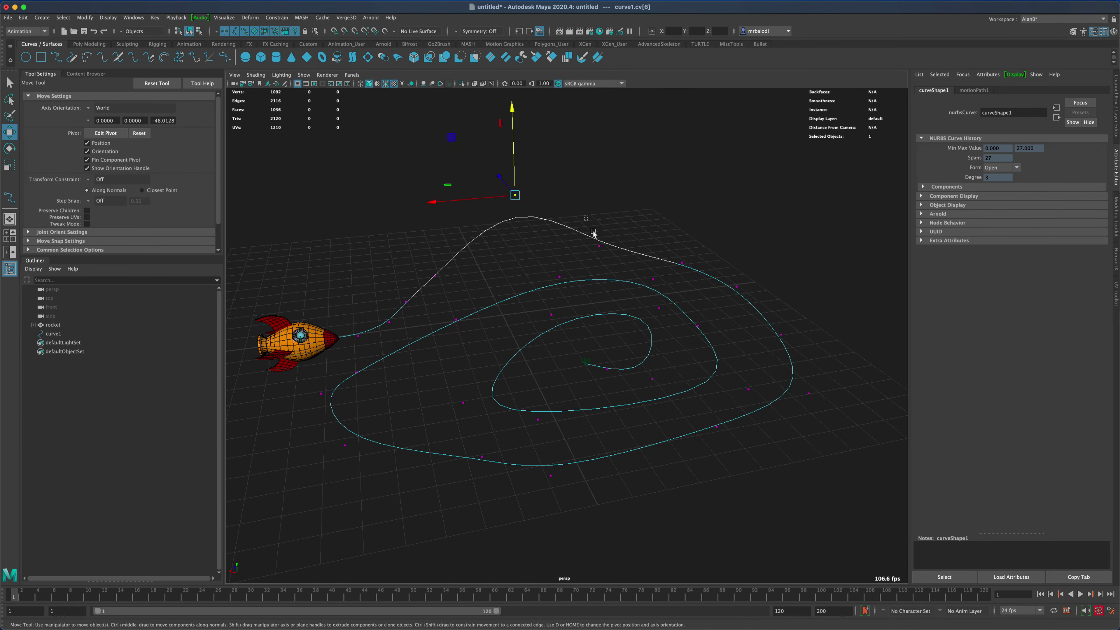
pyautogui.moveTo(593, 234); pyautogui.dragTo(607, 254)
pyautogui.moveTo(600, 207); pyautogui.dragTo(602, 111)
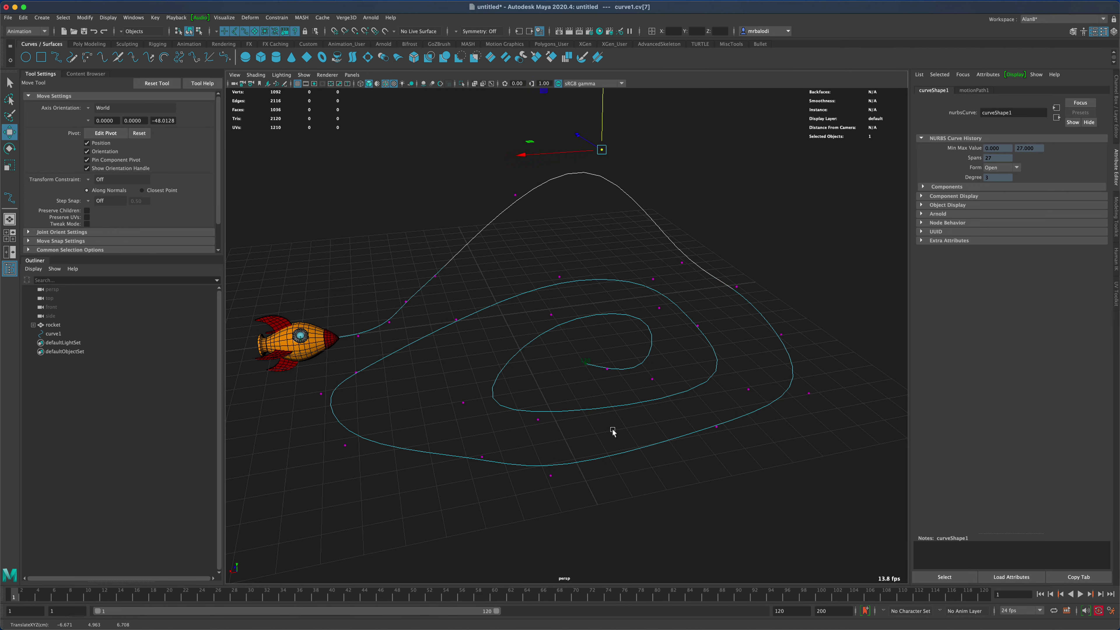
# - Lower two neighbouring control vertices on the near side of the path's outer loop below the grid to form a dip
pyautogui.moveTo(537, 445); pyautogui.dragTo(560, 483)
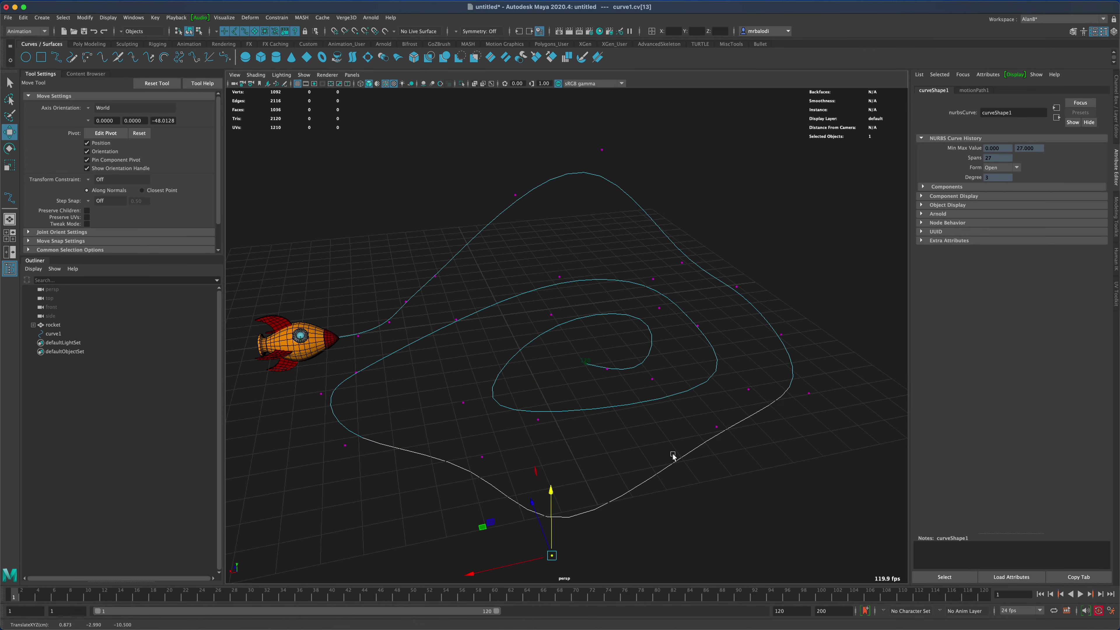
pyautogui.moveTo(690, 420); pyautogui.dragTo(735, 451)
pyautogui.moveTo(706, 406); pyautogui.dragTo(728, 472, button='middle')
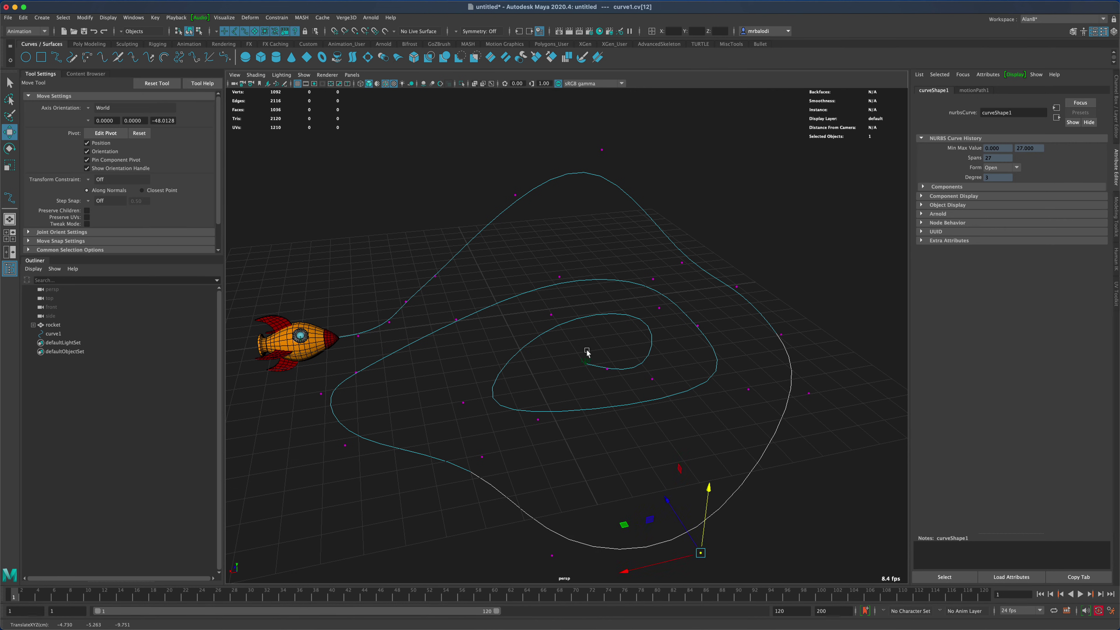
# - Lower the last two control vertices at the path's inner end below the grid and deselect them
pyautogui.moveTo(572, 344); pyautogui.dragTo(615, 378)
pyautogui.moveTo(600, 296); pyautogui.dragTo(601, 400)
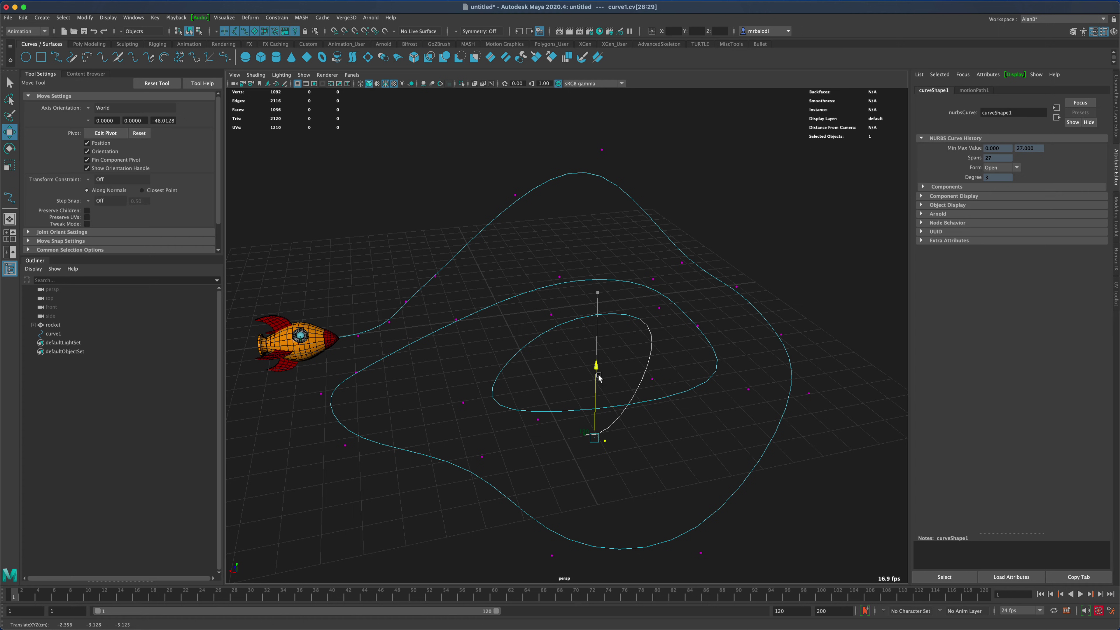
pyautogui.keyDown('alt'); pyautogui.moveTo(676, 449); pyautogui.dragTo(568, 450); pyautogui.keyUp('alt')
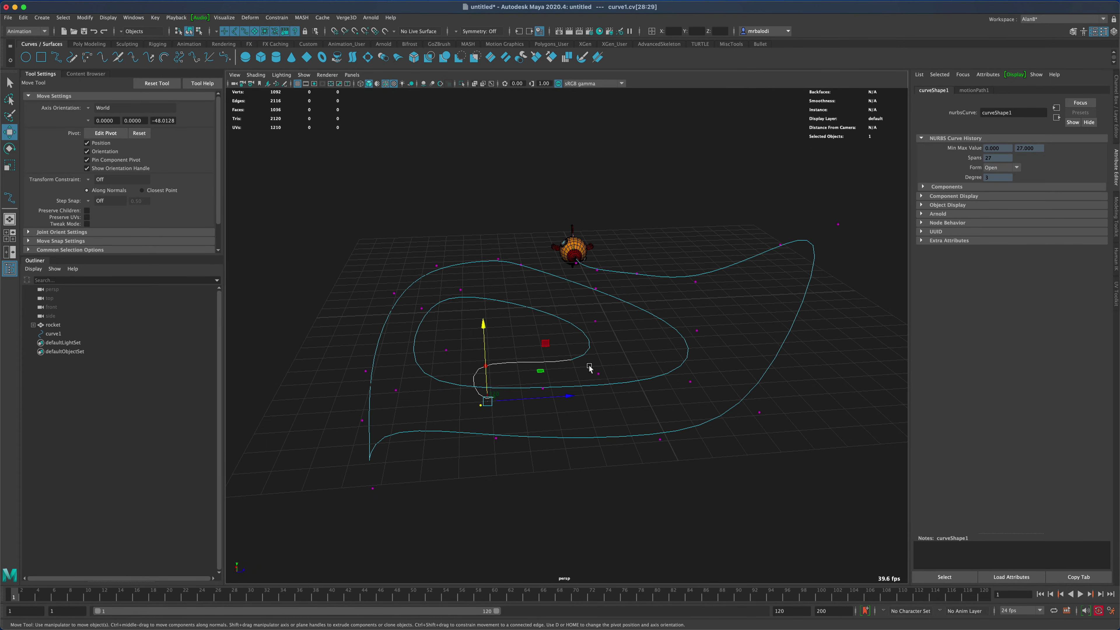
pyautogui.click(613, 387)
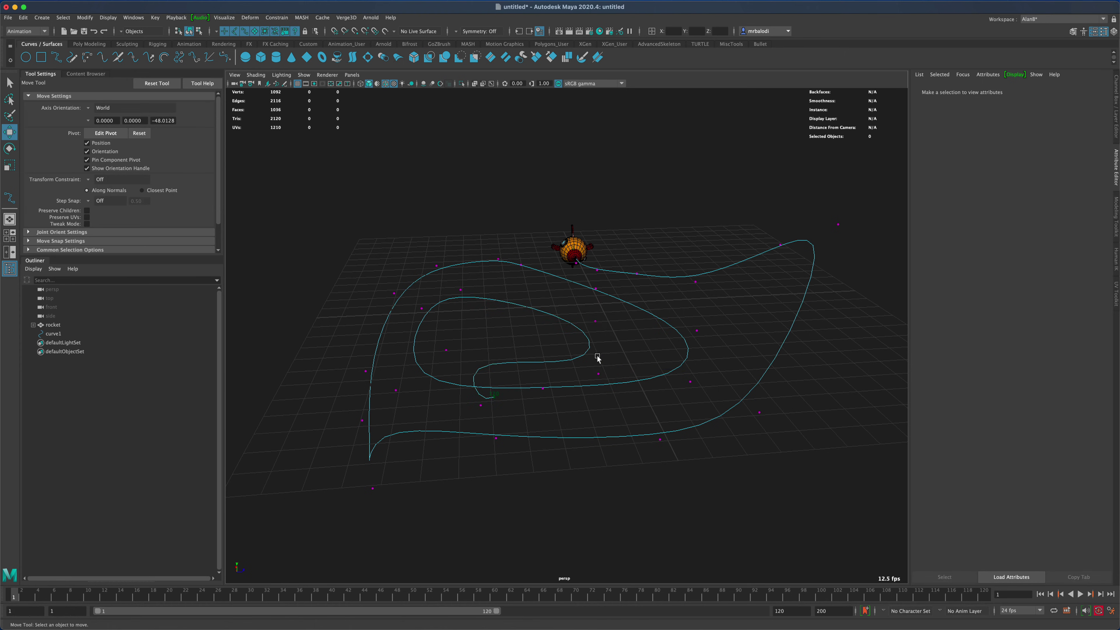
# - Raise one control vertex on the path's innermost loop to form a hill, and return the curve to object mode
pyautogui.moveTo(605, 378); pyautogui.dragTo(606, 379)
pyautogui.moveTo(601, 327); pyautogui.dragTo(604, 354)
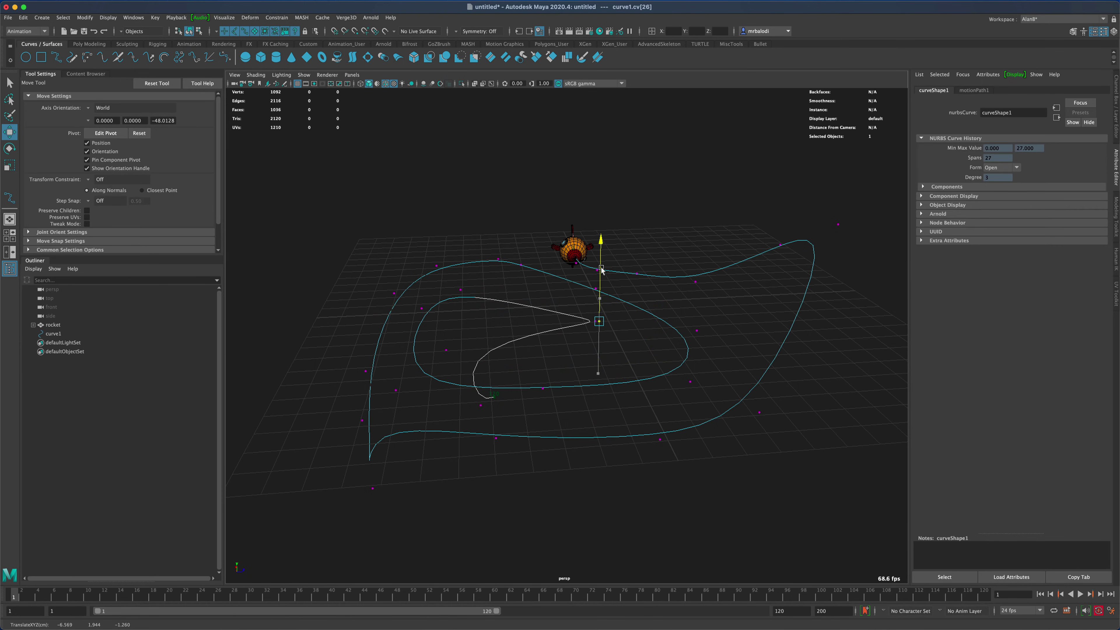
pyautogui.keyDown('alt'); pyautogui.moveTo(581, 412); pyautogui.dragTo(642, 373); pyautogui.keyUp('alt')
pyautogui.press('q')
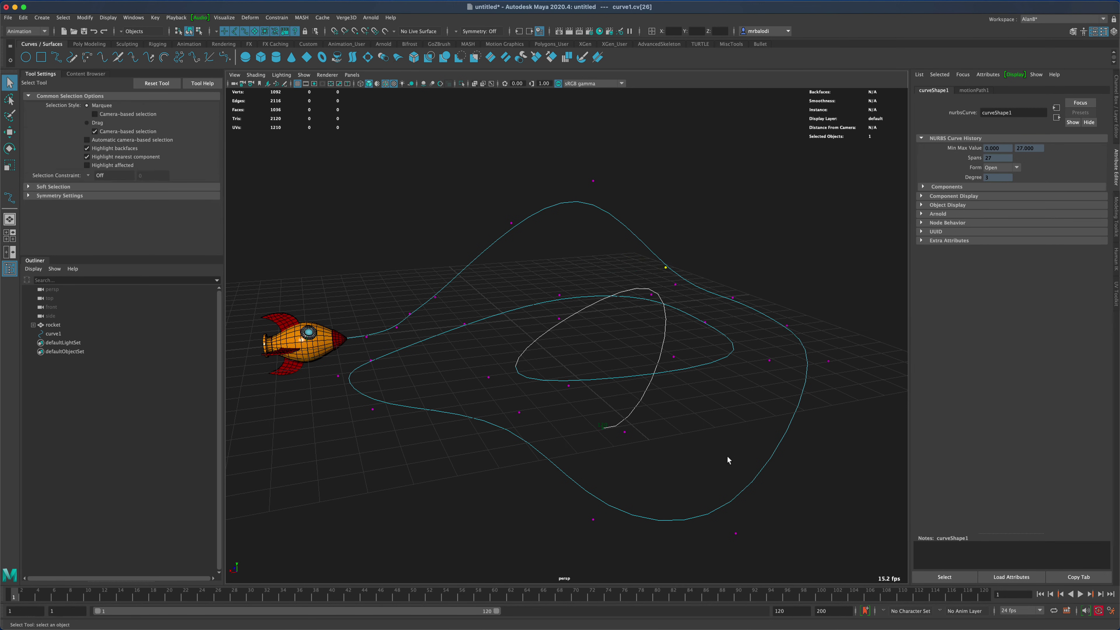
pyautogui.click(807, 490)
pyautogui.keyDown('alt'); pyautogui.moveTo(785, 505); pyautogui.dragTo(936, 532); pyautogui.keyUp('alt')
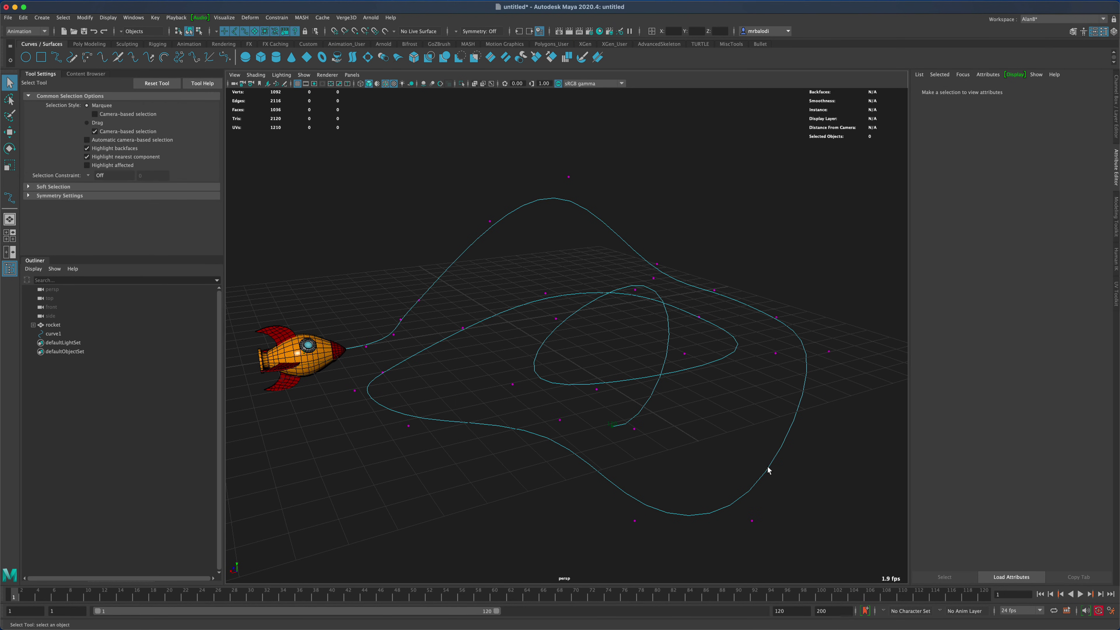
pyautogui.moveTo(767, 470); pyautogui.dragTo(781, 456, button='right')
pyautogui.moveTo(811, 390); pyautogui.dragTo(813, 390, button='right')
pyautogui.click(829, 478)
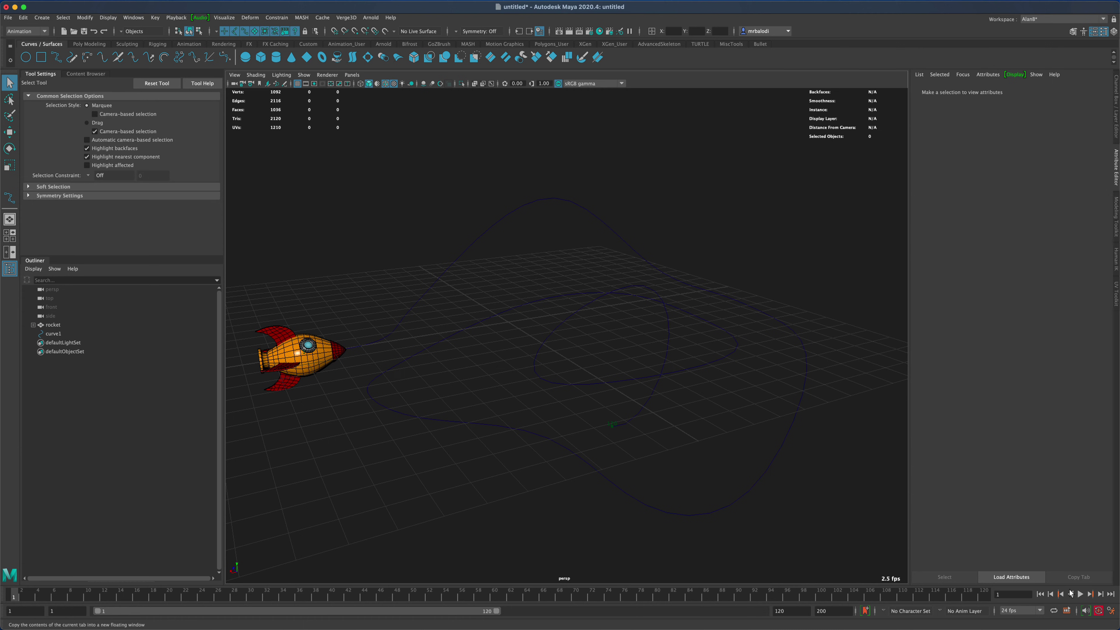
# - Play the animation, inspect the rocket's flight over the hills and dips from several angles, and return to frame 1
pyautogui.click(1081, 594)
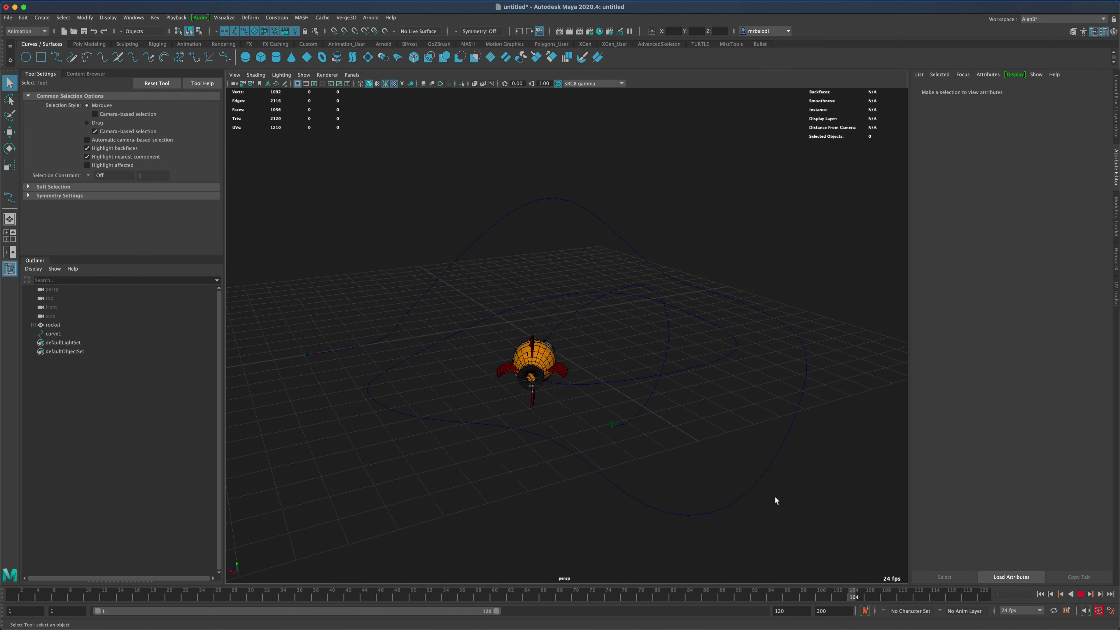
pyautogui.keyDown('alt'); pyautogui.moveTo(779, 491); pyautogui.dragTo(825, 493); pyautogui.keyUp('alt')
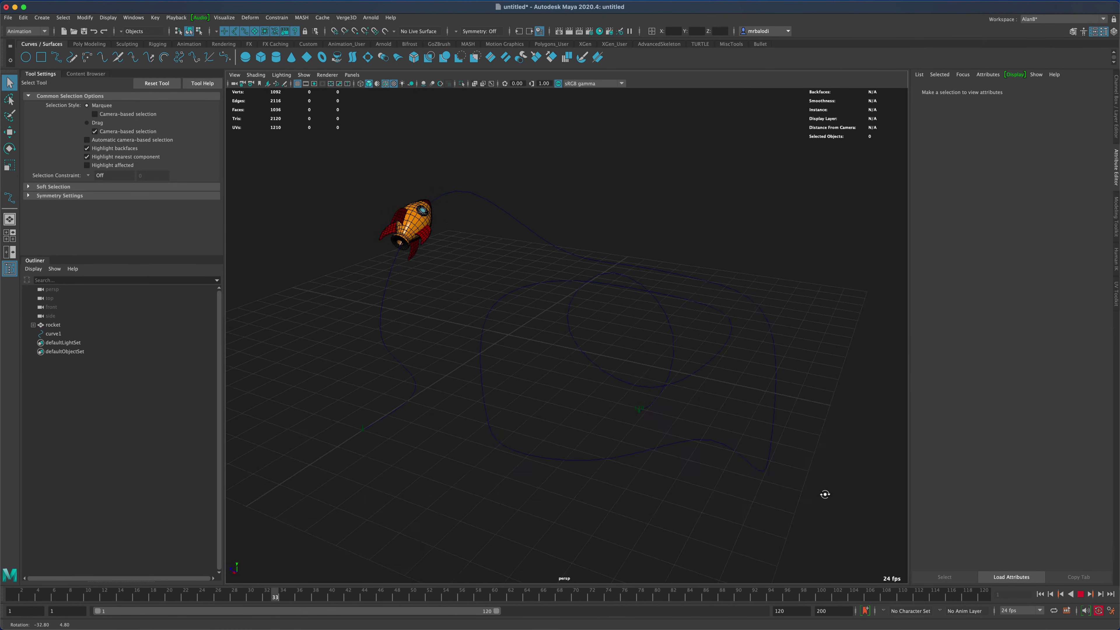
pyautogui.keyDown('alt'); pyautogui.moveTo(616, 514); pyautogui.dragTo(579, 510); pyautogui.keyUp('alt')
pyautogui.keyDown('alt'); pyautogui.moveTo(590, 510); pyautogui.dragTo(601, 497, button='middle'); pyautogui.keyUp('alt')
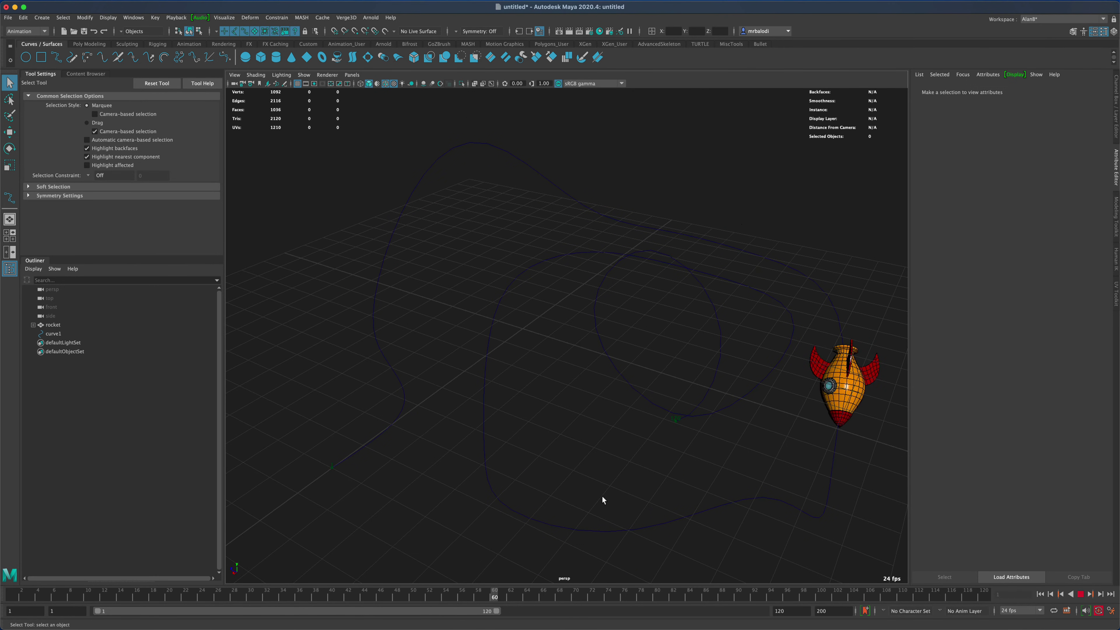
pyautogui.keyDown('alt'); pyautogui.moveTo(637, 509); pyautogui.dragTo(597, 498); pyautogui.keyUp('alt')
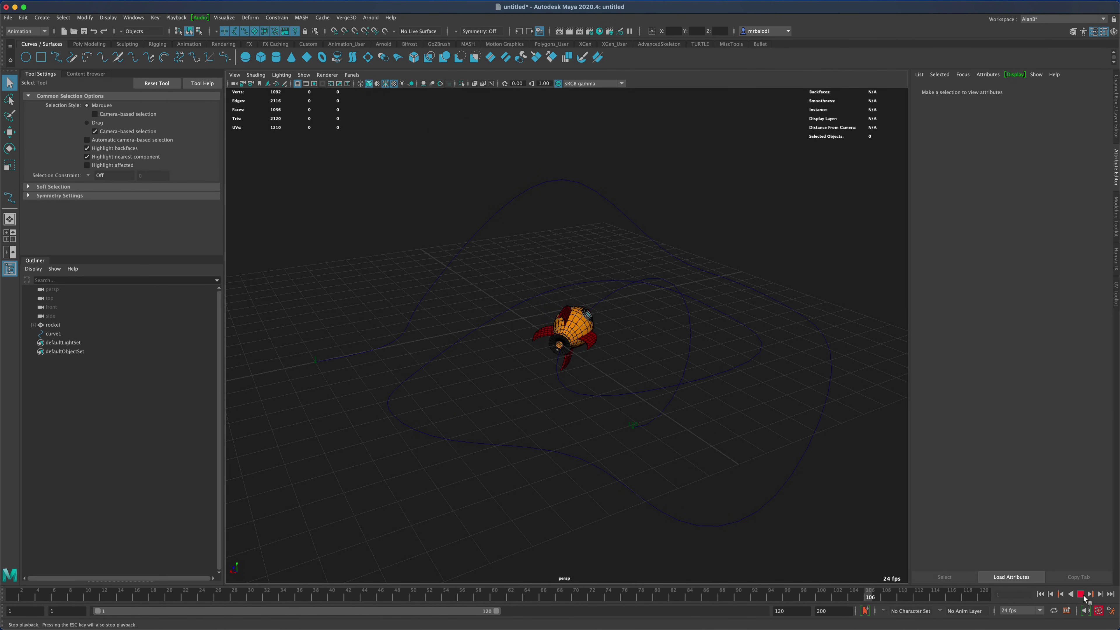
pyautogui.click(1040, 594)
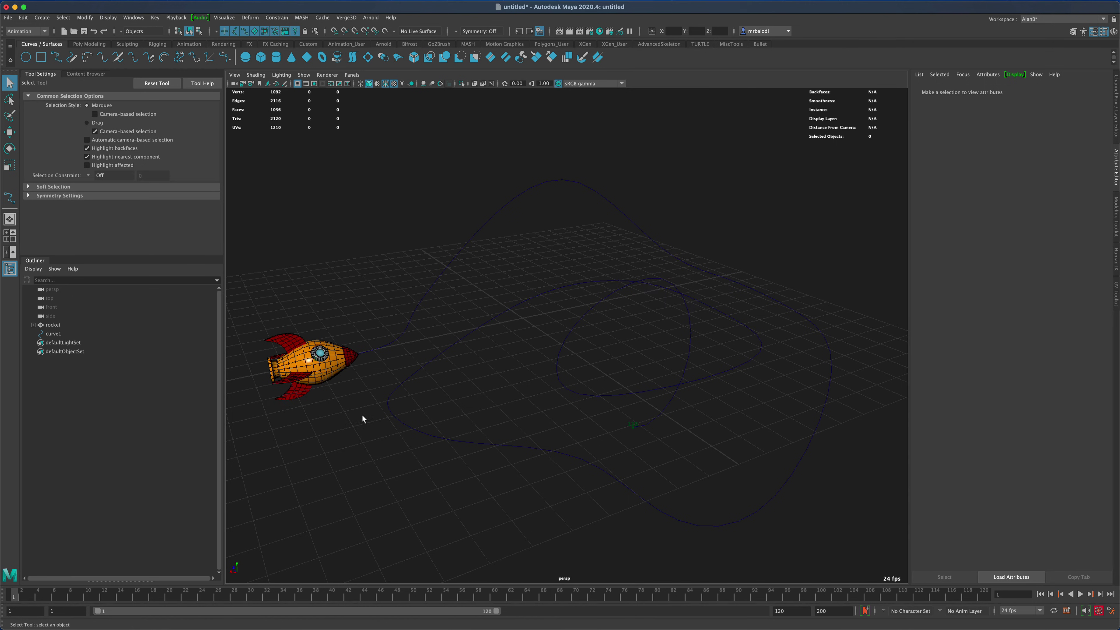
# - Import the Flame.ma example from the FX Fluid_Examples Fire folder into the scene
pyautogui.keyDown('alt'); pyautogui.moveTo(363, 416); pyautogui.dragTo(356, 421); pyautogui.keyUp('alt')
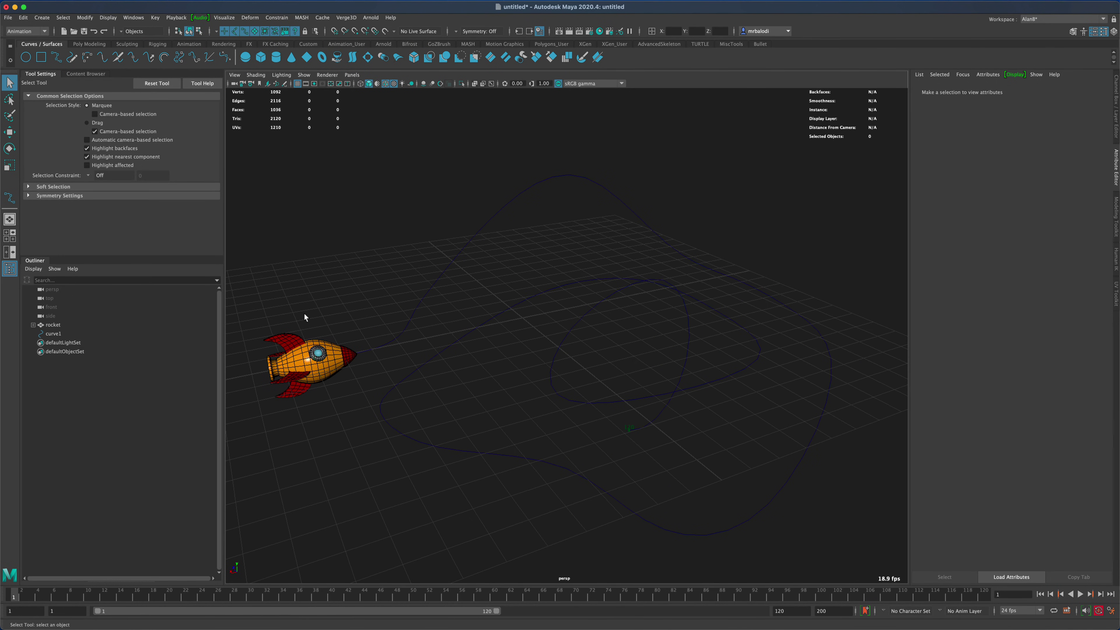
pyautogui.click(86, 74)
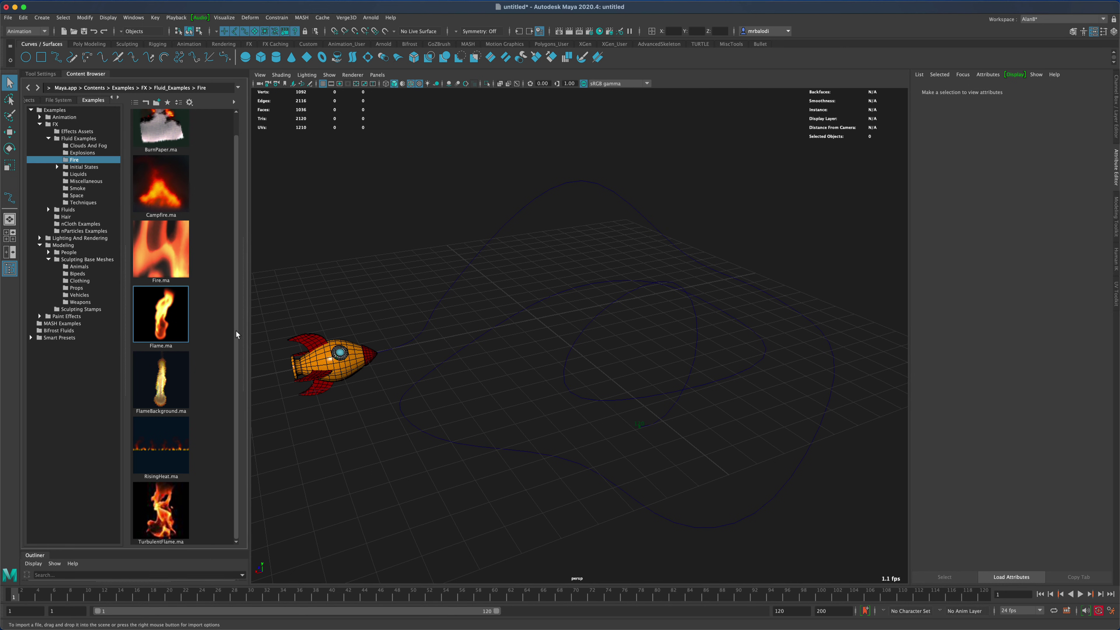
pyautogui.scroll(2, 240, 249)
pyautogui.scroll(-2, 240, 190)
pyautogui.moveTo(160, 321); pyautogui.dragTo(508, 370)
# - Play the animation to preview the imported flame, stop it, and return to frame 1
pyautogui.click(1080, 594)
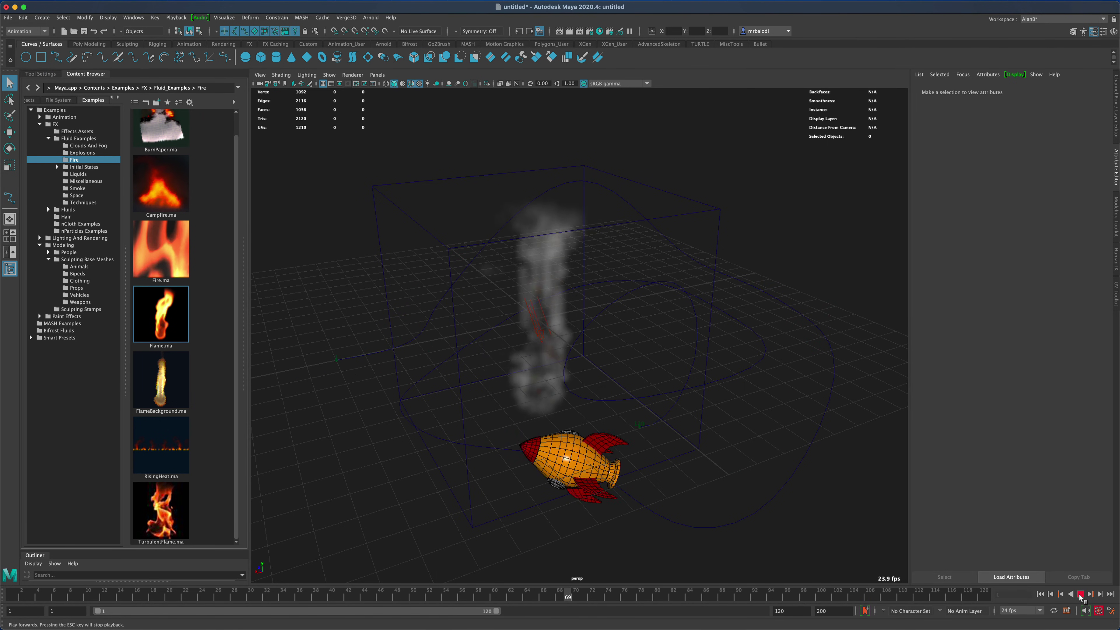
pyautogui.click(1079, 594)
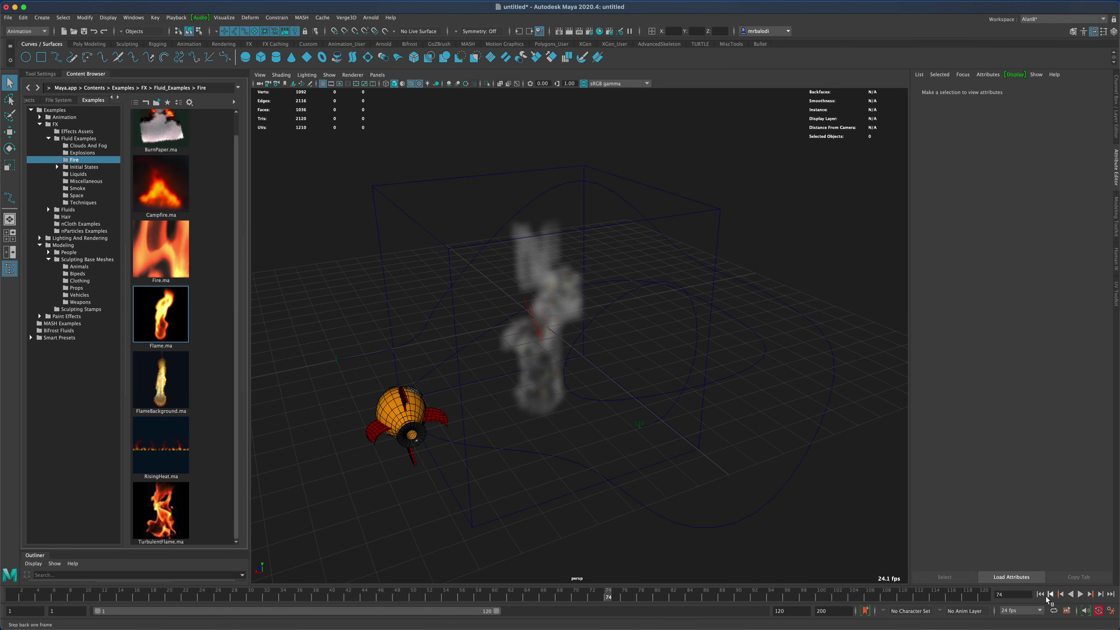
pyautogui.click(1040, 594)
# - Select Flame:flame in the Outliner and scale its container down uniformly to about 0.218
pyautogui.click(33, 556)
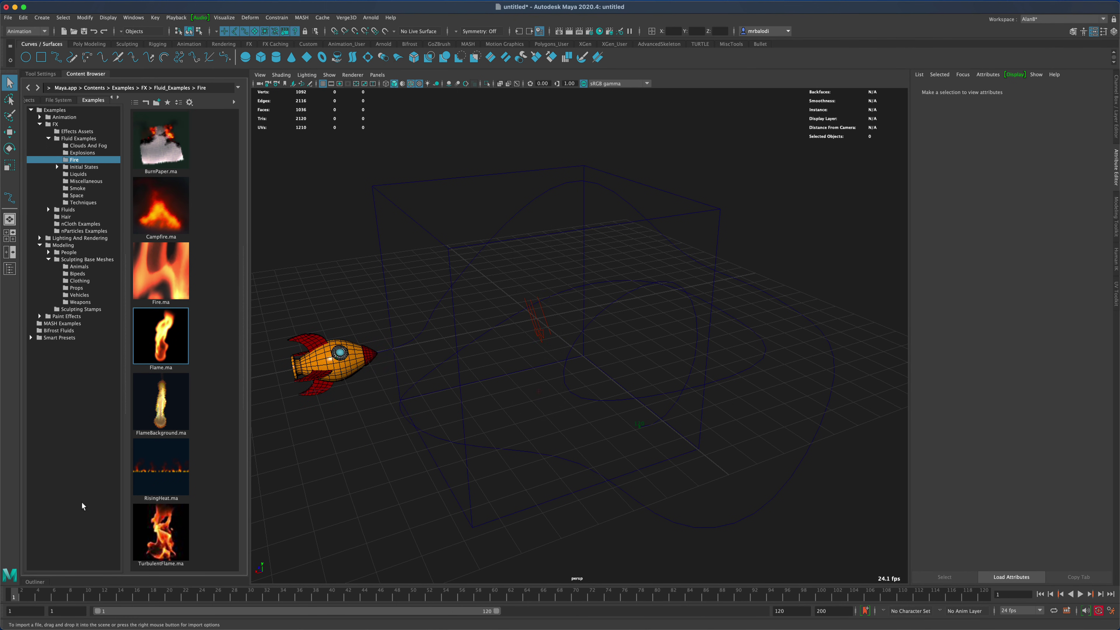
pyautogui.click(43, 75)
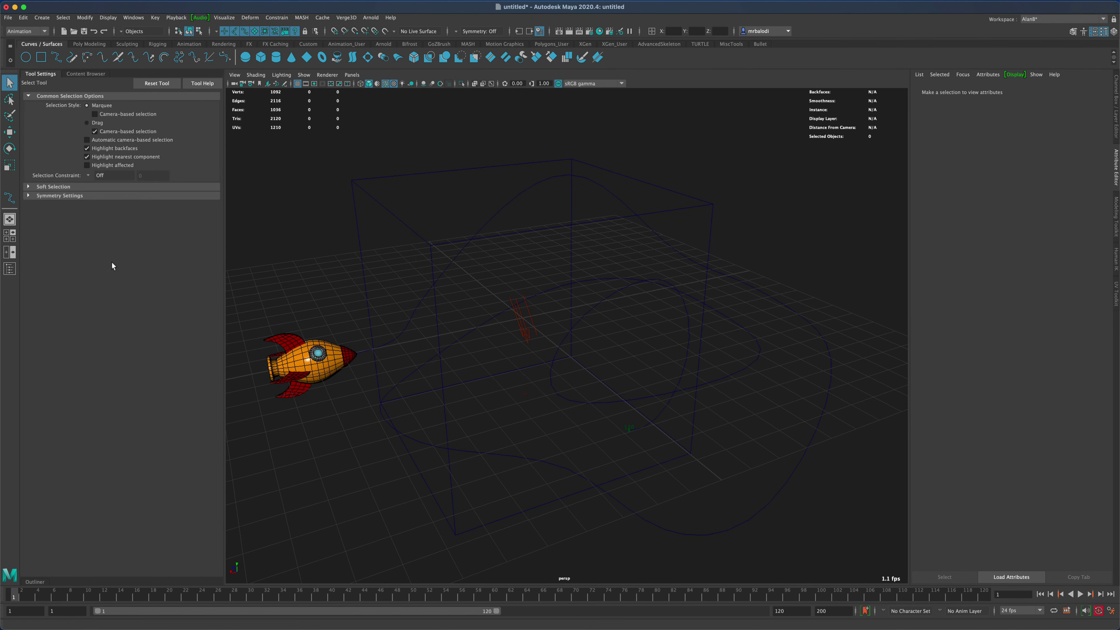
pyautogui.click(35, 582)
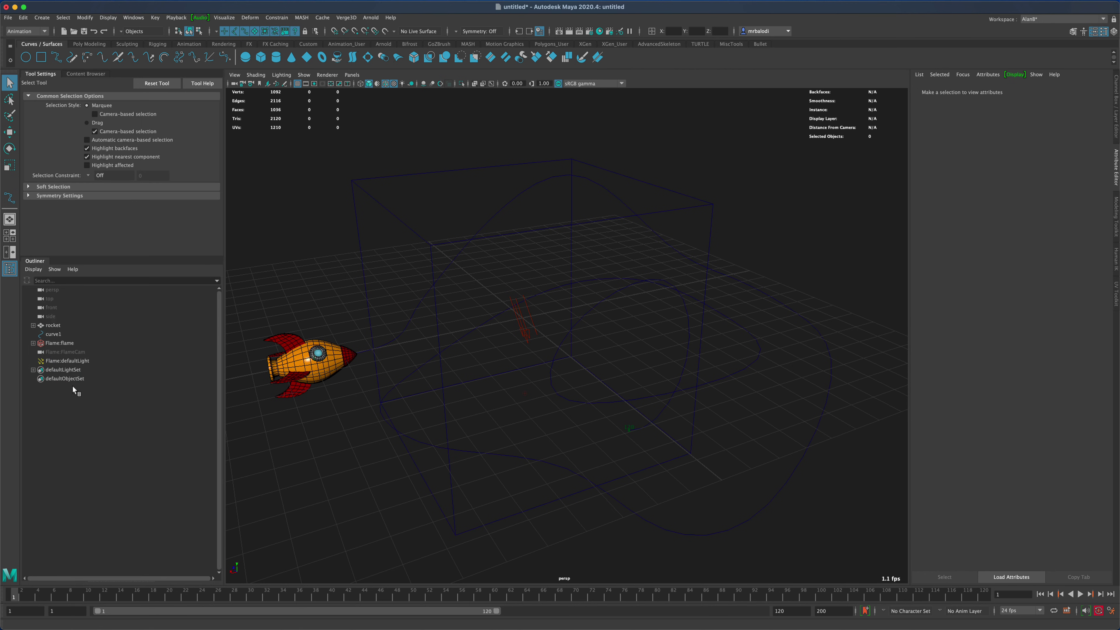
pyautogui.click(56, 344)
pyautogui.click(13, 166)
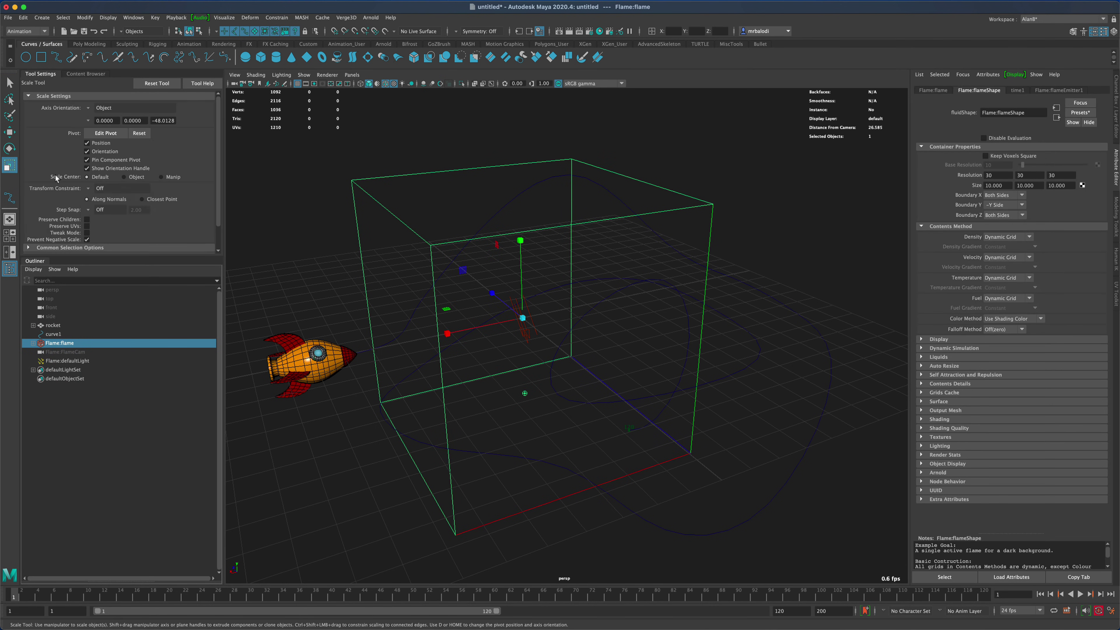
pyautogui.moveTo(517, 319); pyautogui.dragTo(359, 353)
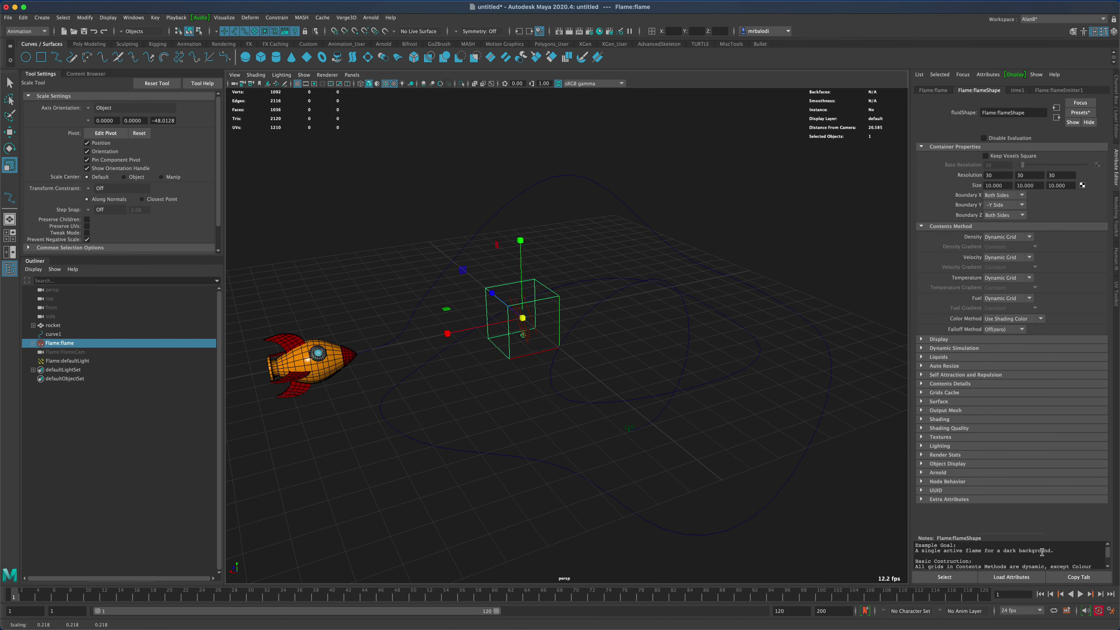
# - Play the animation to check the flame inside its smaller container, and return to frame 1
pyautogui.click(1080, 595)
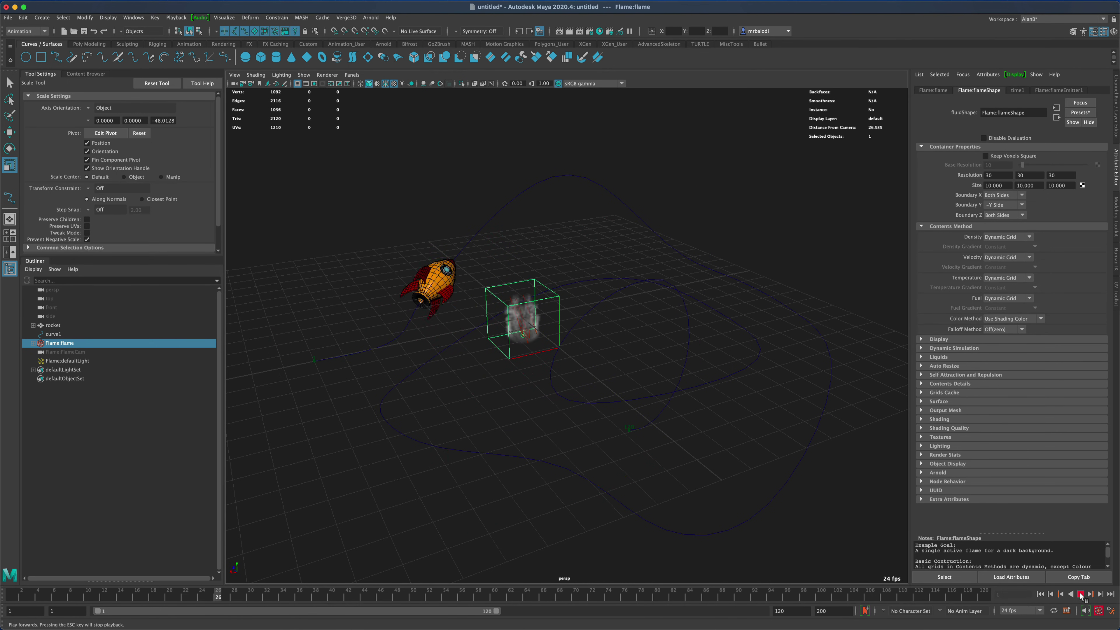
pyautogui.click(1080, 595)
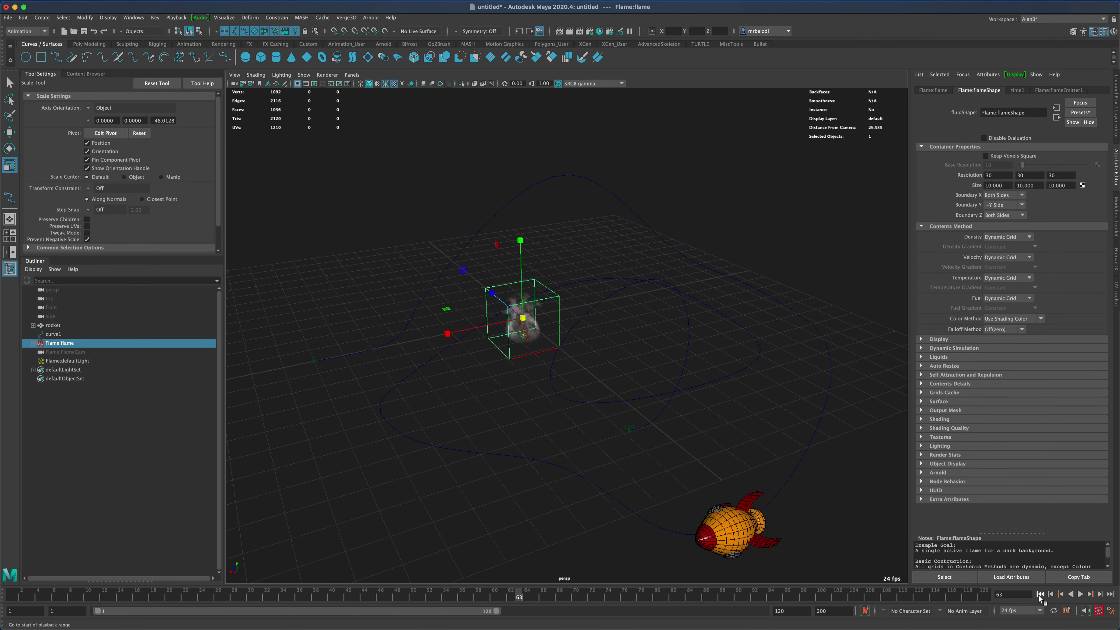
pyautogui.click(1040, 595)
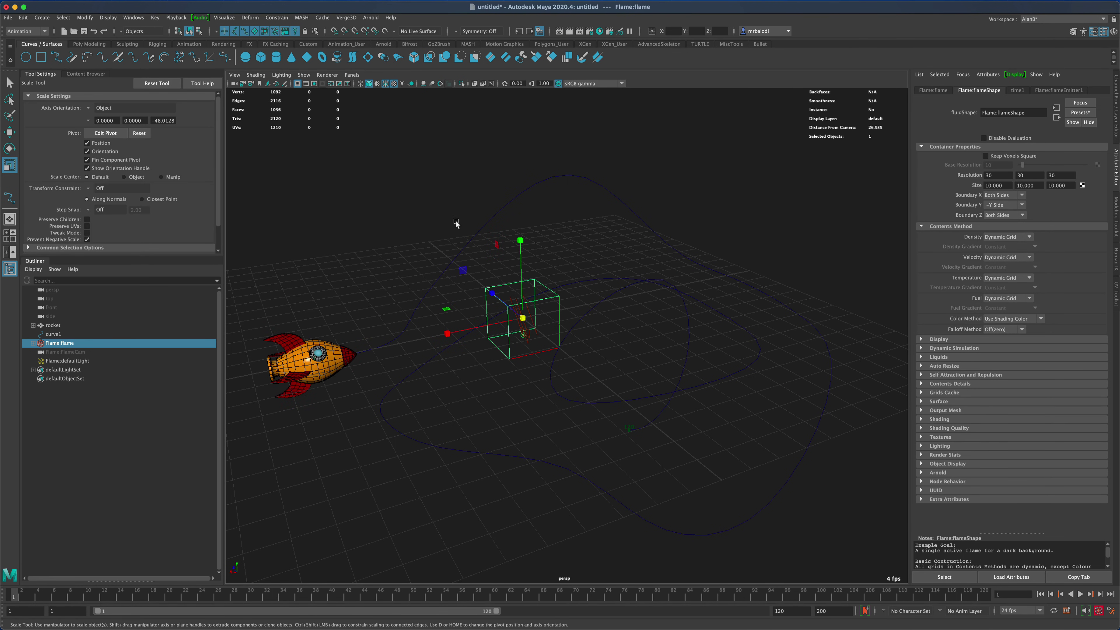
# - Stretch the flame container along its Y axis to about 0.501, and preview the taller flame from frame 1
pyautogui.moveTo(521, 239); pyautogui.dragTo(529, 170)
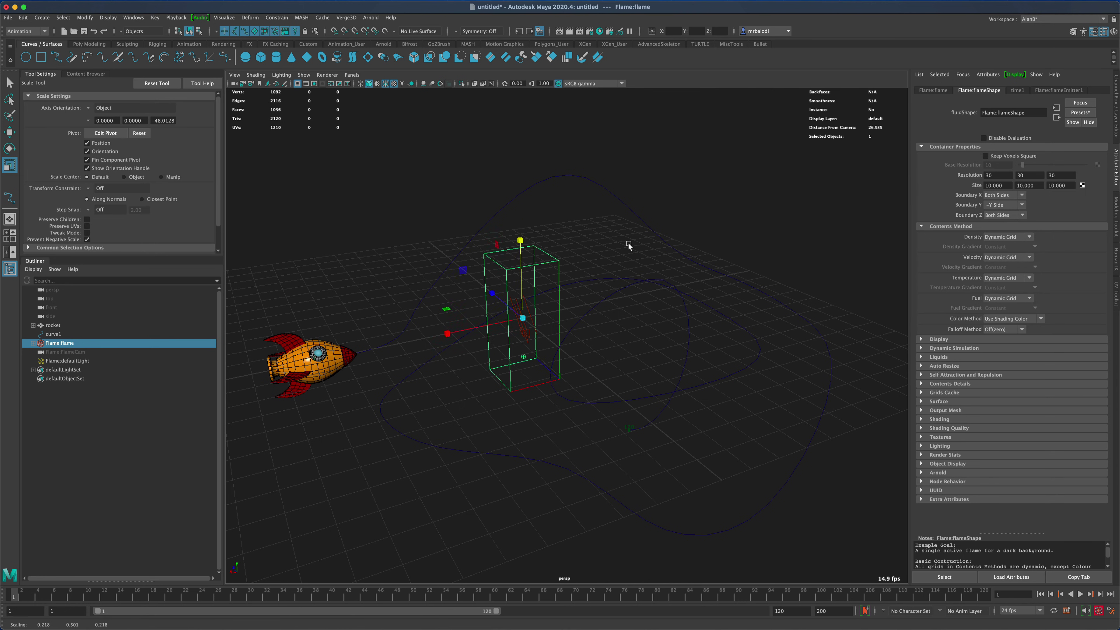
pyautogui.click(1080, 594)
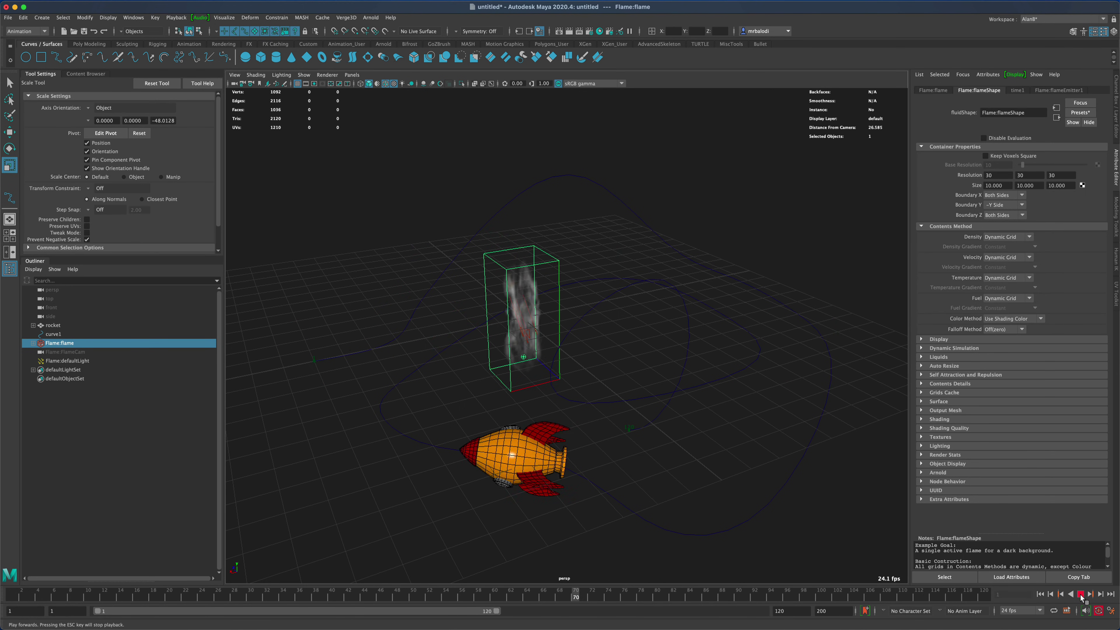
pyautogui.click(1080, 594)
pyautogui.click(1039, 594)
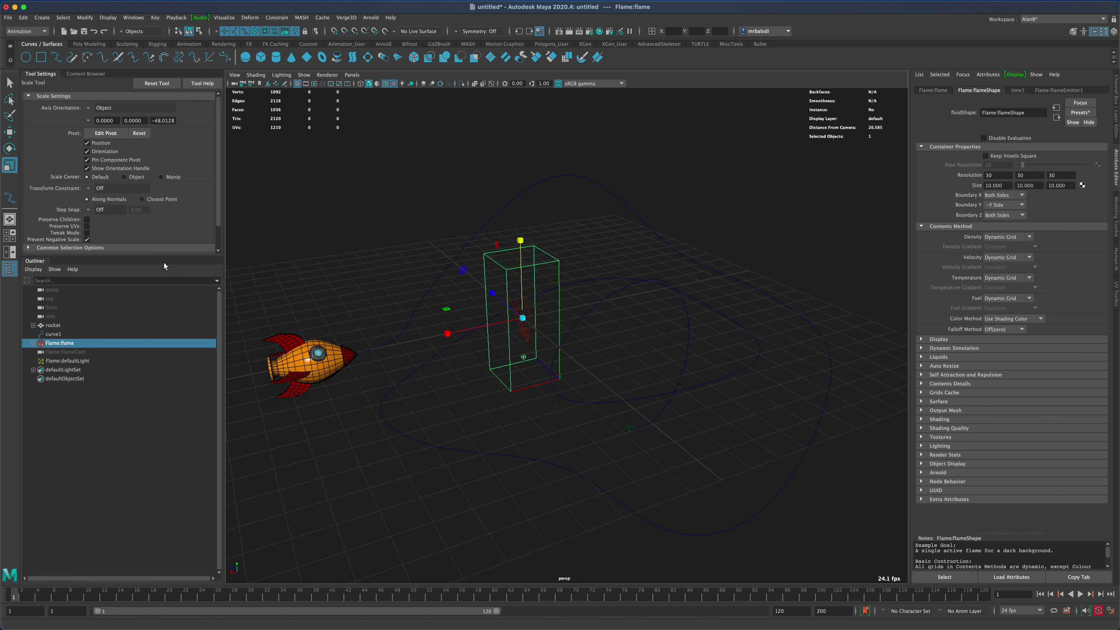
# - Rotate the flame container onto its side facing away from the rocket's tail, and move it behind the rocket
pyautogui.click(9, 147)
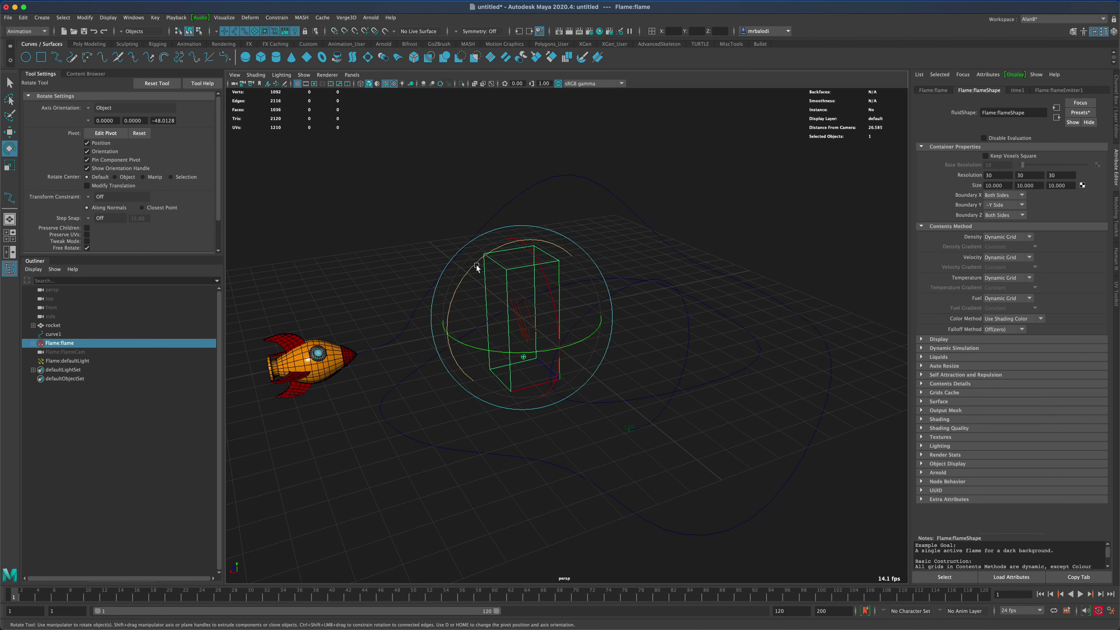
pyautogui.moveTo(474, 267); pyautogui.dragTo(174, 359)
pyautogui.click(9, 132)
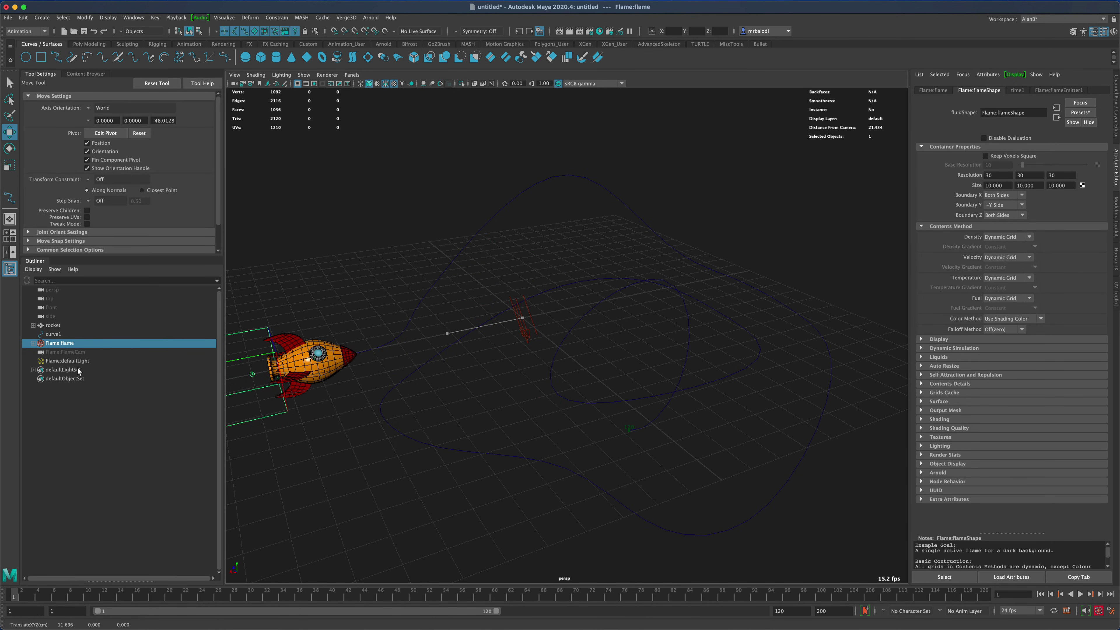
pyautogui.keyDown('alt'); pyautogui.moveTo(371, 459); pyautogui.dragTo(435, 454); pyautogui.keyUp('alt')
pyautogui.moveTo(434, 455)
pyautogui.keyDown('alt'); pyautogui.mouseDown(button='middle')
pyautogui.moveTo(412, 452)
pyautogui.moveTo(441, 463)
pyautogui.mouseUp(button='middle'); pyautogui.keyUp('alt')
pyautogui.keyDown('alt'); pyautogui.moveTo(441, 463); pyautogui.dragTo(487, 461); pyautogui.keyUp('alt')
# - Scale the flame container down uniformly to suit the size of the rocket's tail
pyautogui.press('r')
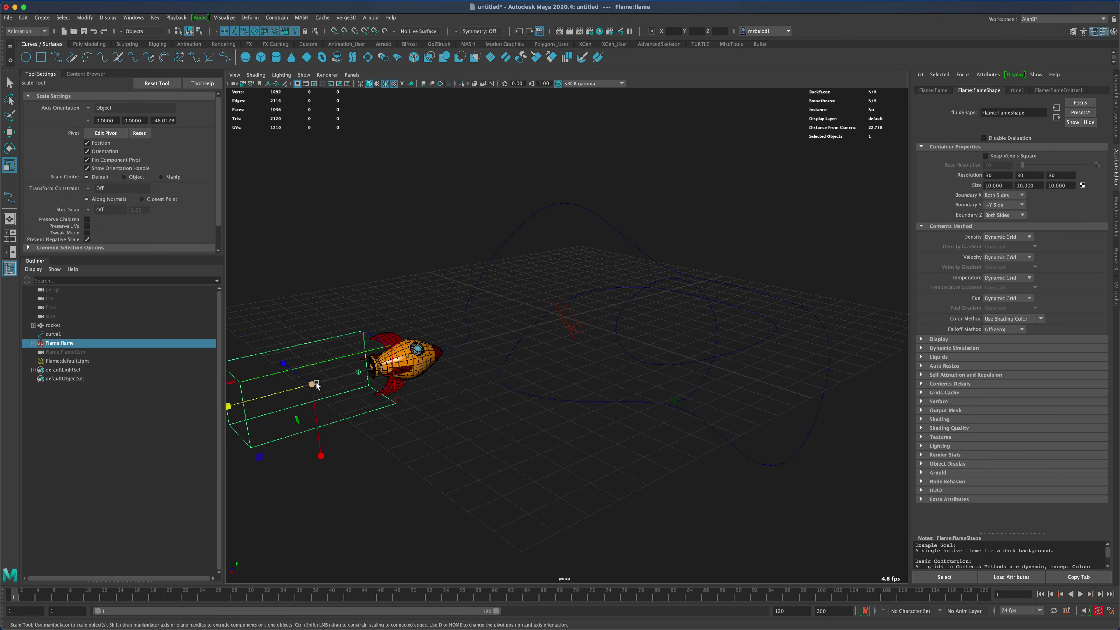
pyautogui.moveTo(316, 385); pyautogui.dragTo(201, 414)
pyautogui.keyDown('alt'); pyautogui.moveTo(445, 447); pyautogui.dragTo(492, 439); pyautogui.keyUp('alt')
# - Move the flame container up against the rocket's rear nozzle and align it with the rocket's body
pyautogui.click(10, 133)
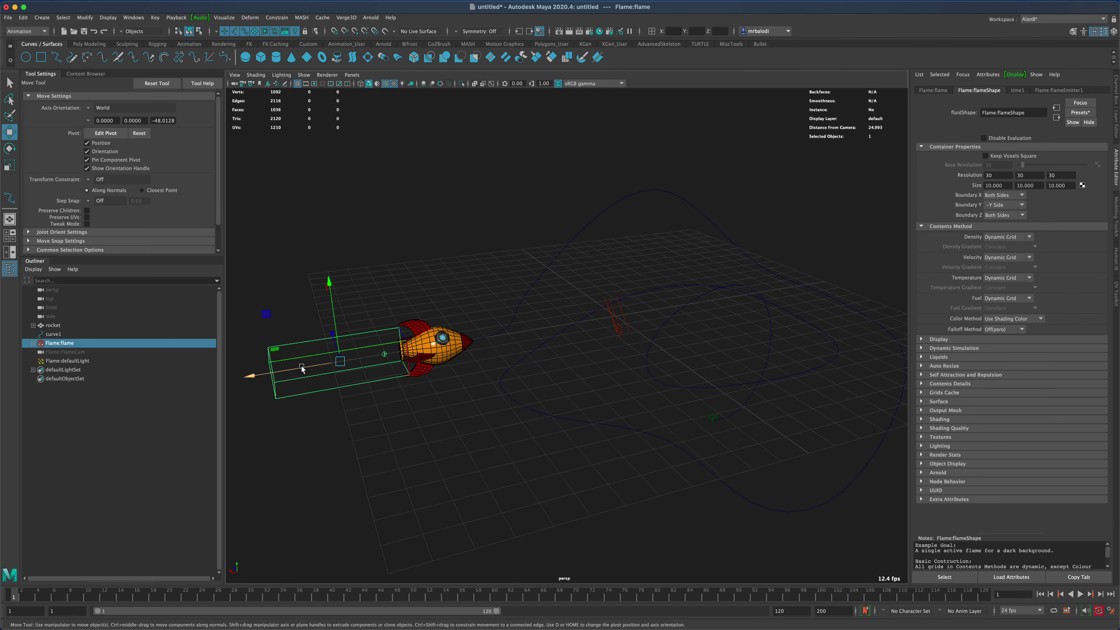
pyautogui.moveTo(302, 368); pyautogui.dragTo(480, 420)
pyautogui.moveTo(576, 343); pyautogui.dragTo(479, 467)
pyautogui.keyDown('alt'); pyautogui.moveTo(480, 467); pyautogui.dragTo(478, 472, button='middle'); pyautogui.keyUp('alt')
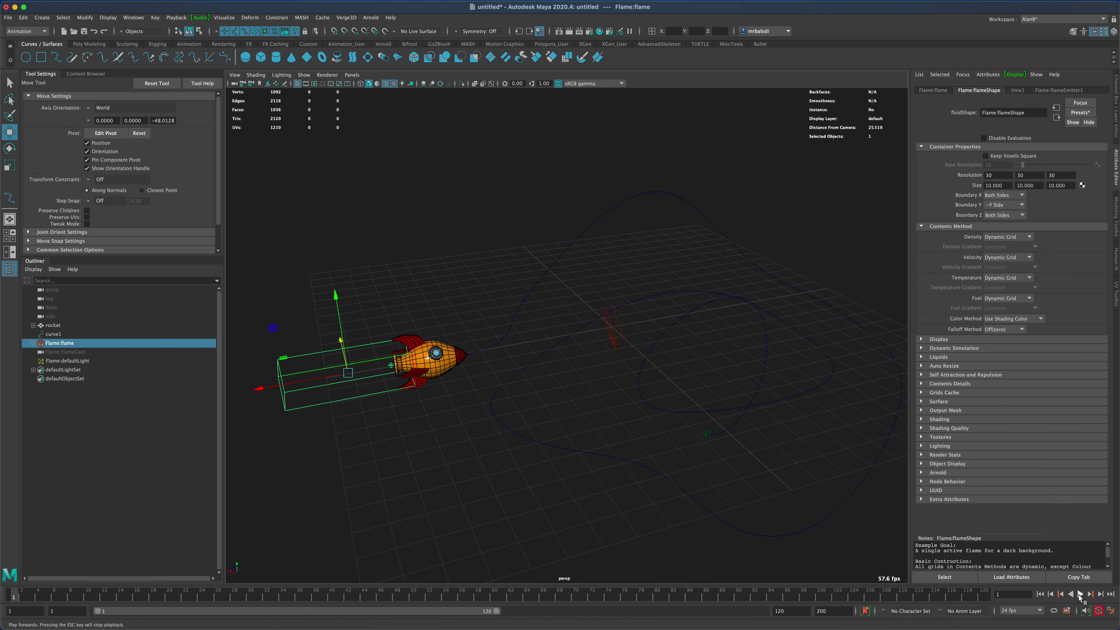
# - Preview the flame's playback, return to frame 1, and parent Flame:flame under the rocket in the Outliner
pyautogui.click(1080, 595)
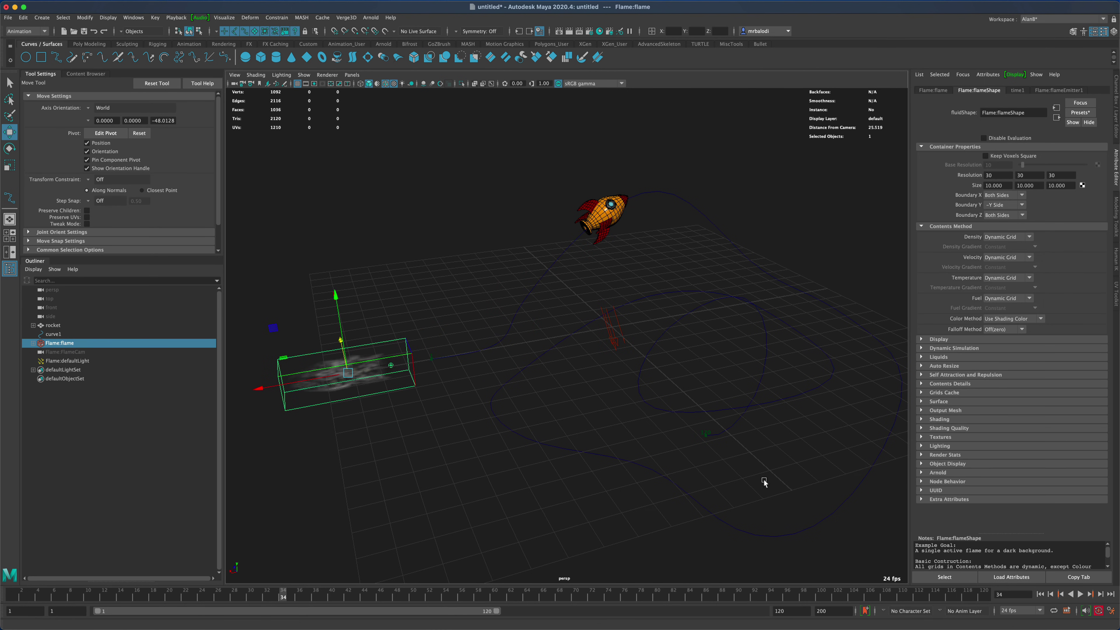
pyautogui.click(1040, 594)
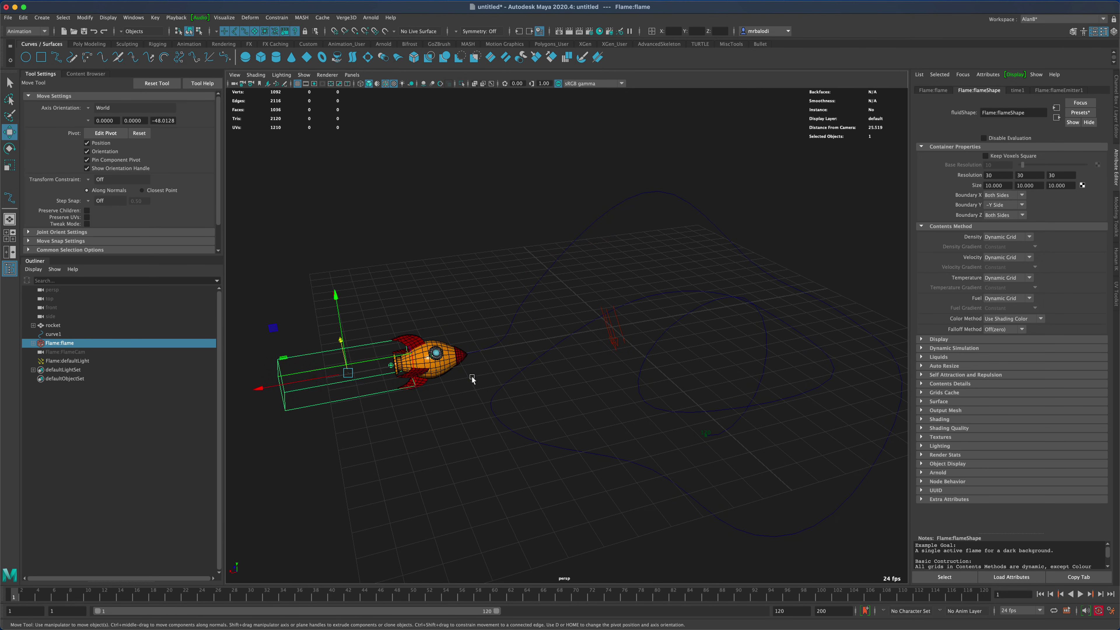
pyautogui.click(9, 82)
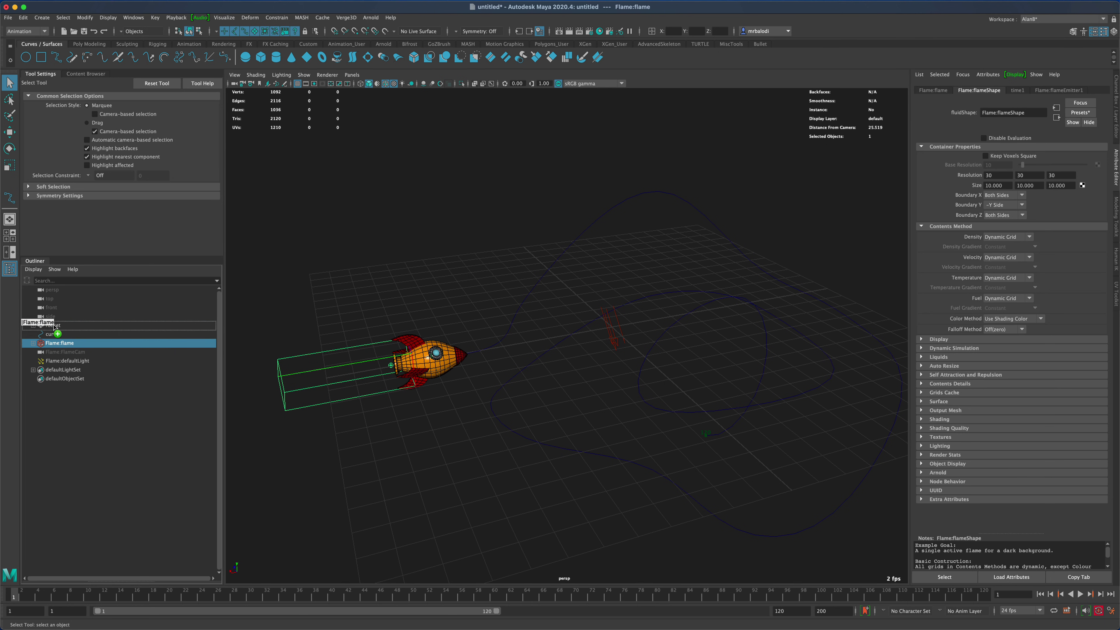
pyautogui.moveTo(54, 326); pyautogui.dragTo(54, 327)
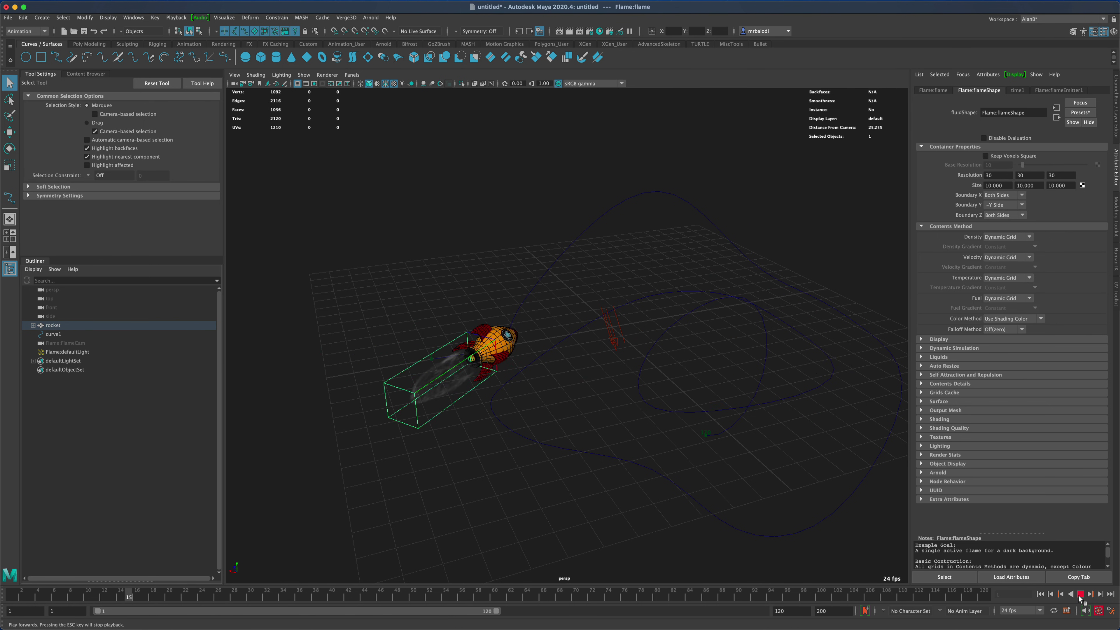
# - Play the animation and inspect from several angles how the attached flame follows the rocket along the path
pyautogui.keyDown('alt'); pyautogui.moveTo(824, 489); pyautogui.dragTo(652, 475, button='middle'); pyautogui.keyUp('alt')
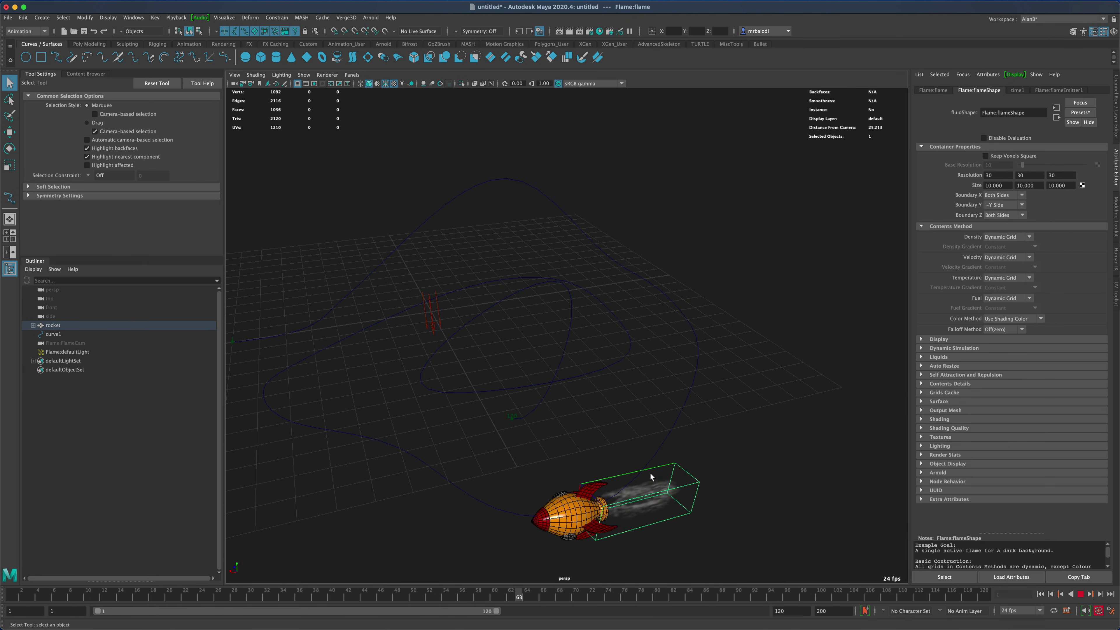
pyautogui.keyDown('alt'); pyautogui.moveTo(679, 478); pyautogui.dragTo(650, 458, button='right'); pyautogui.keyUp('alt')
pyautogui.keyDown('alt'); pyautogui.moveTo(650, 457); pyautogui.dragTo(716, 469, button='middle'); pyautogui.keyUp('alt')
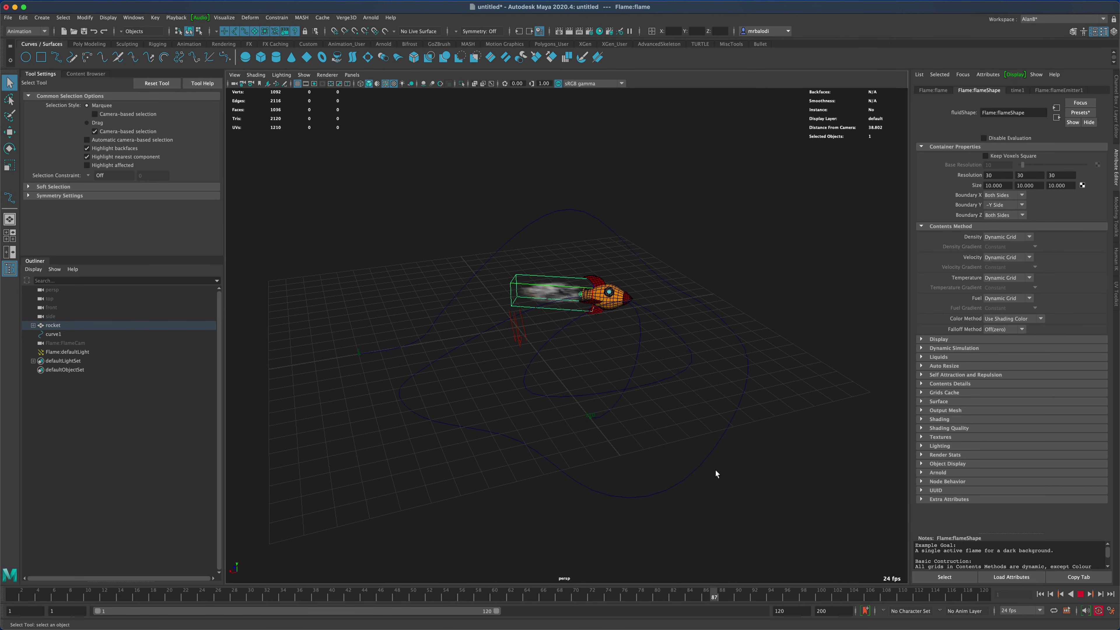
pyautogui.scroll(3, 715, 469)
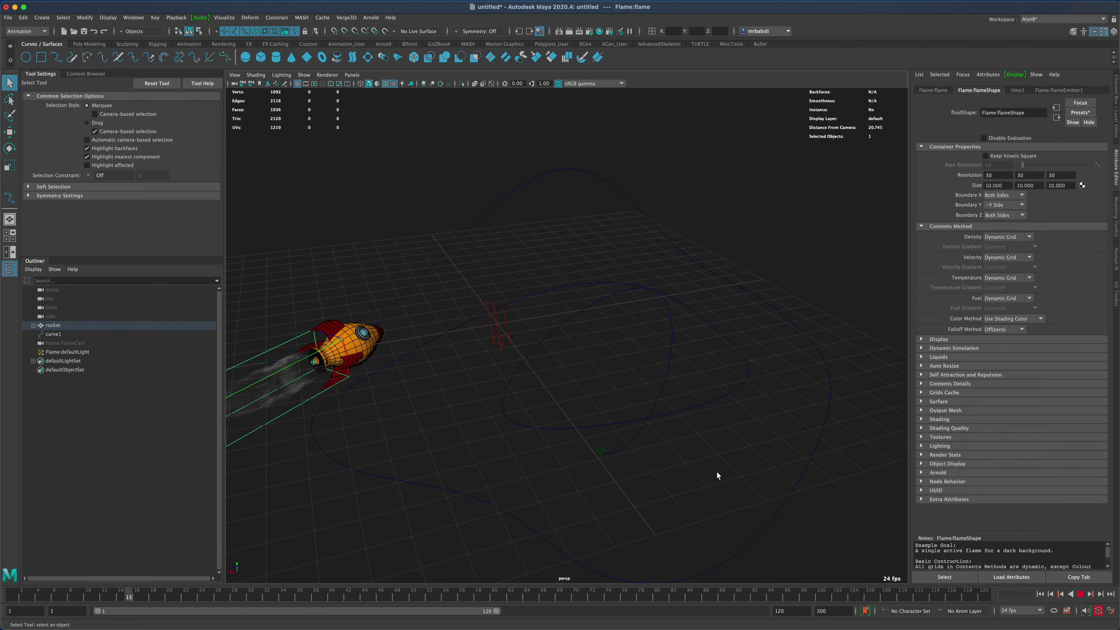